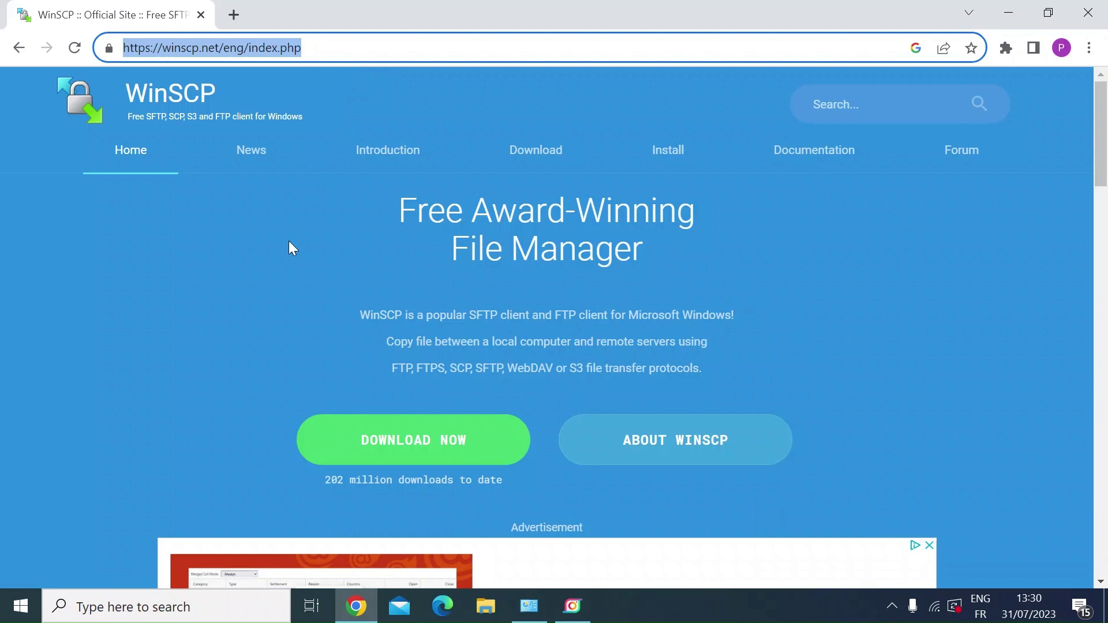
# Select the winscp.net domain in the address bar, then go to the WinSCP download page.
pyautogui.click(218, 47)
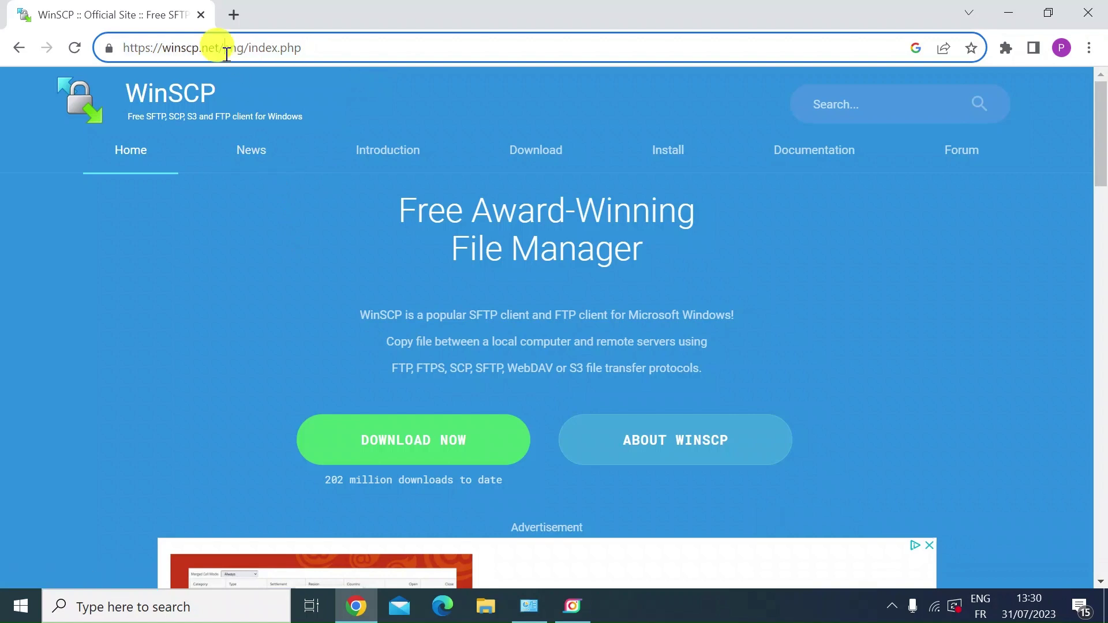
pyautogui.moveTo(164, 47); pyautogui.dragTo(221, 44)
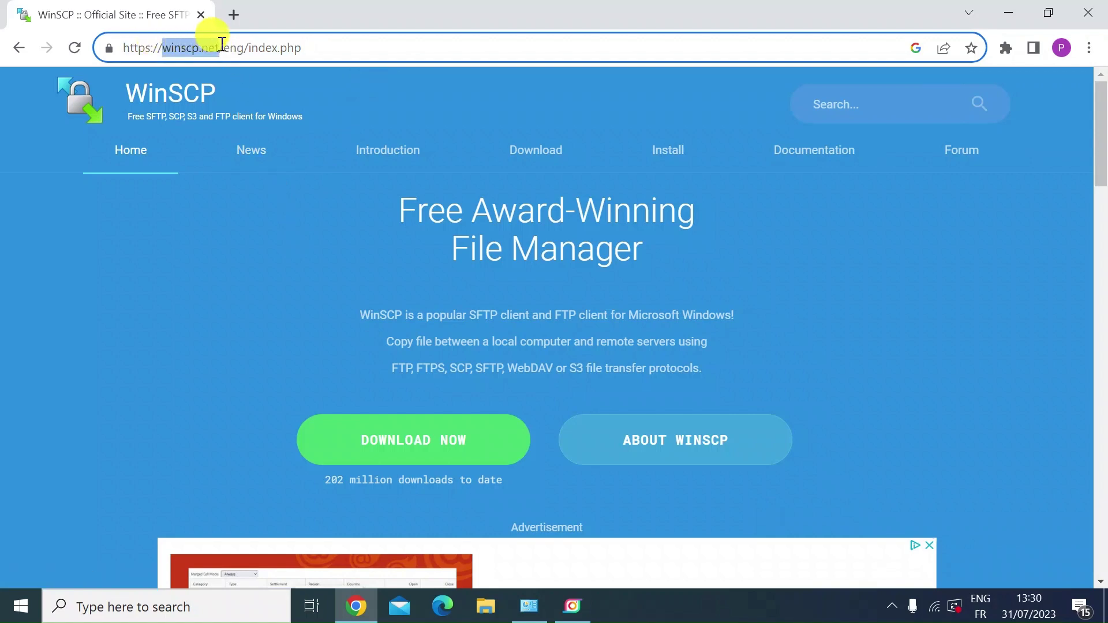
pyautogui.click(252, 282)
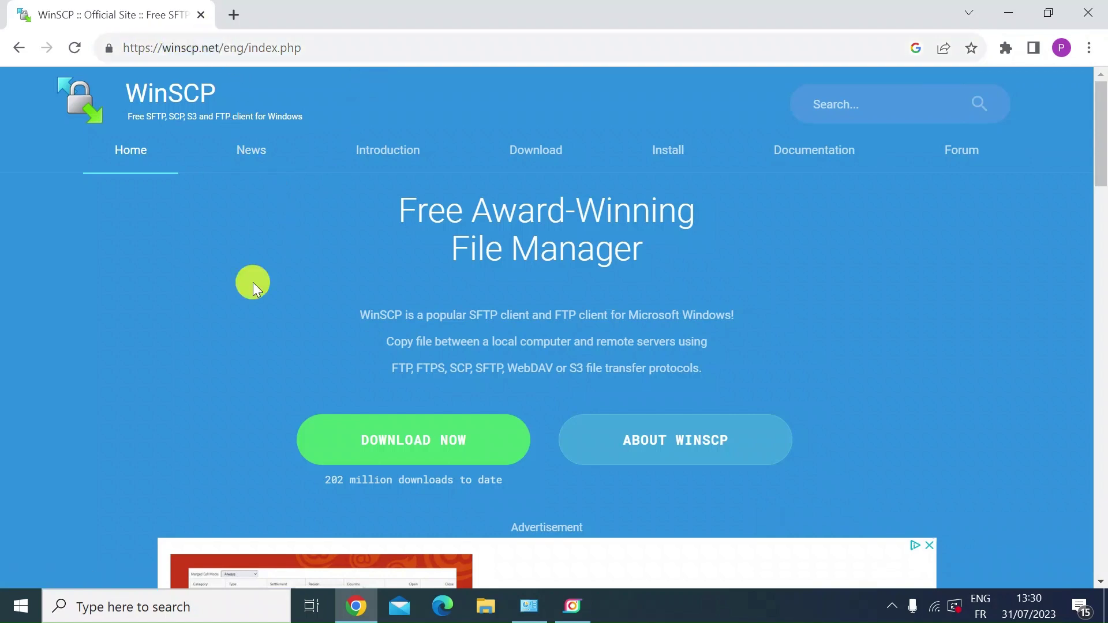
pyautogui.click(429, 451)
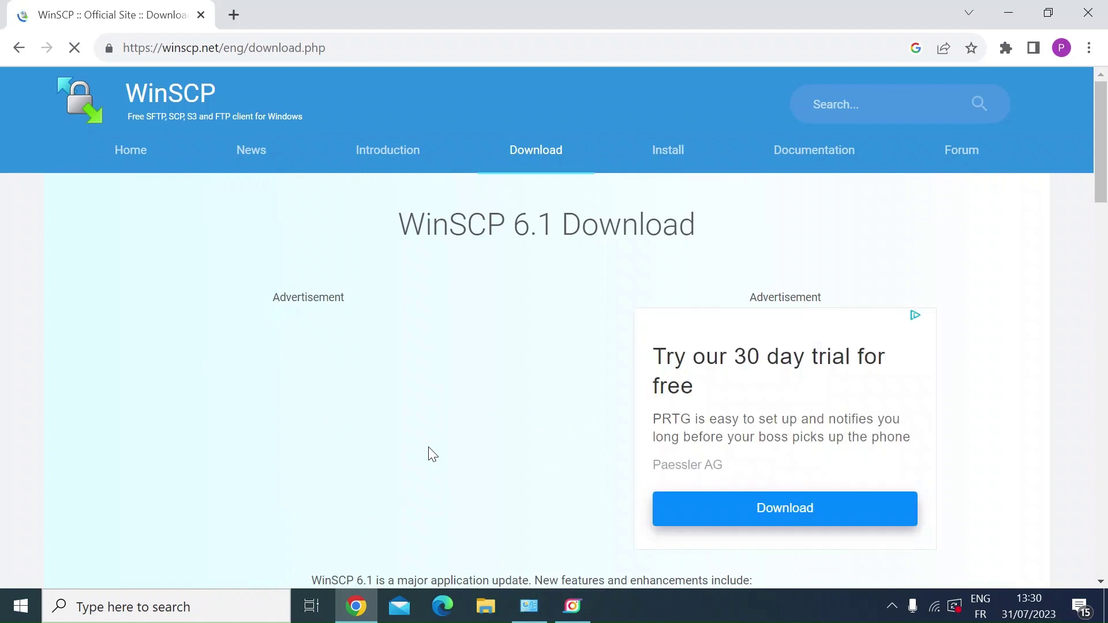
# Download WinSCP-6.1.1-Setup.exe and show it in the Downloads folder.
pyautogui.scroll(-3, 428, 450)
pyautogui.scroll(-2, 428, 454)
pyautogui.click(396, 495)
pyautogui.scroll(-1, 383, 524)
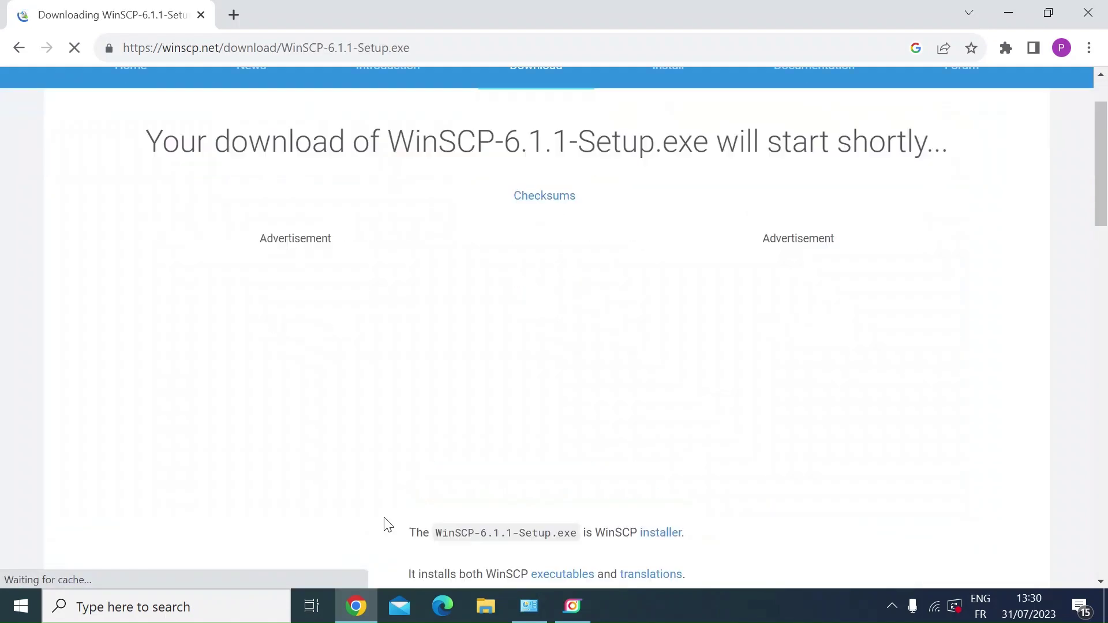
pyautogui.click(184, 564)
pyautogui.click(219, 504)
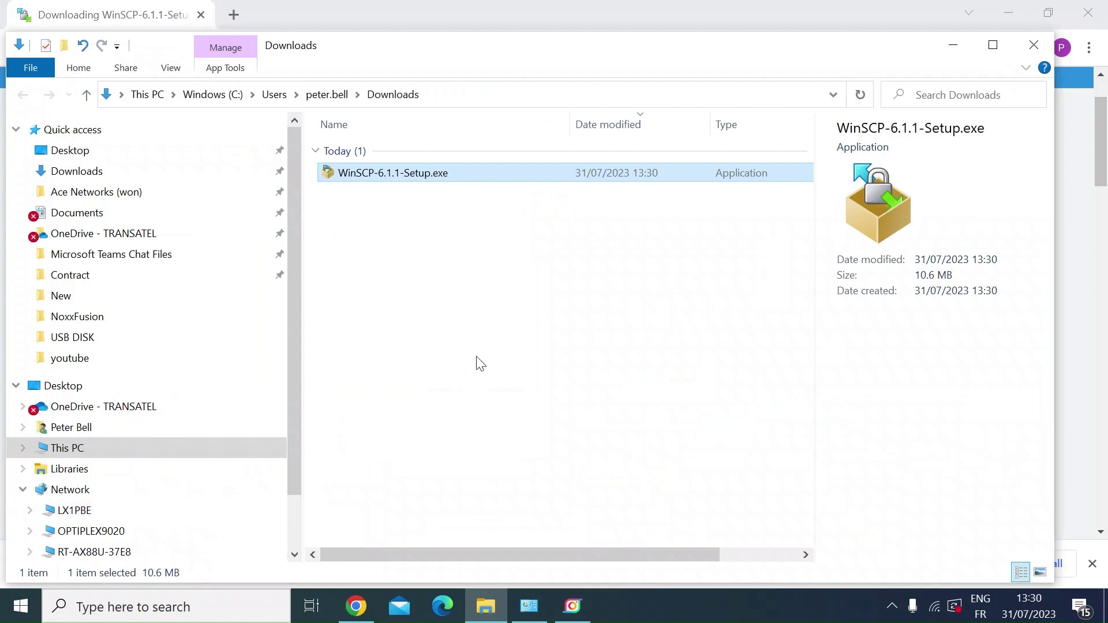
# Launch the WinSCP installer, install for all users, and accept the license agreement.
pyautogui.click(404, 179)
pyautogui.doubleClick(403, 176)
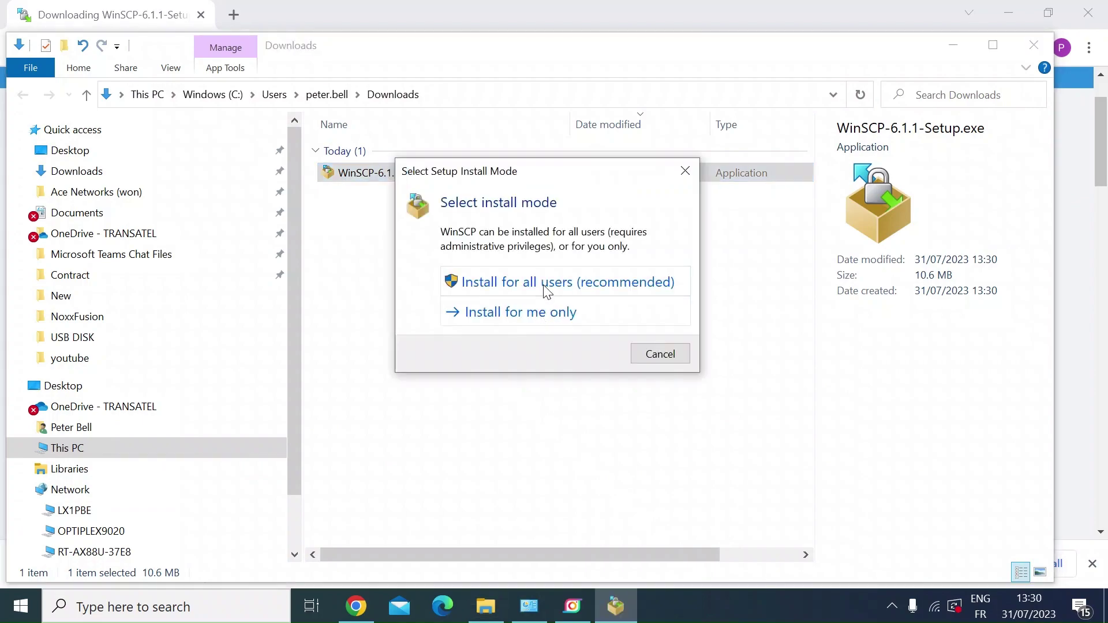
pyautogui.click(566, 285)
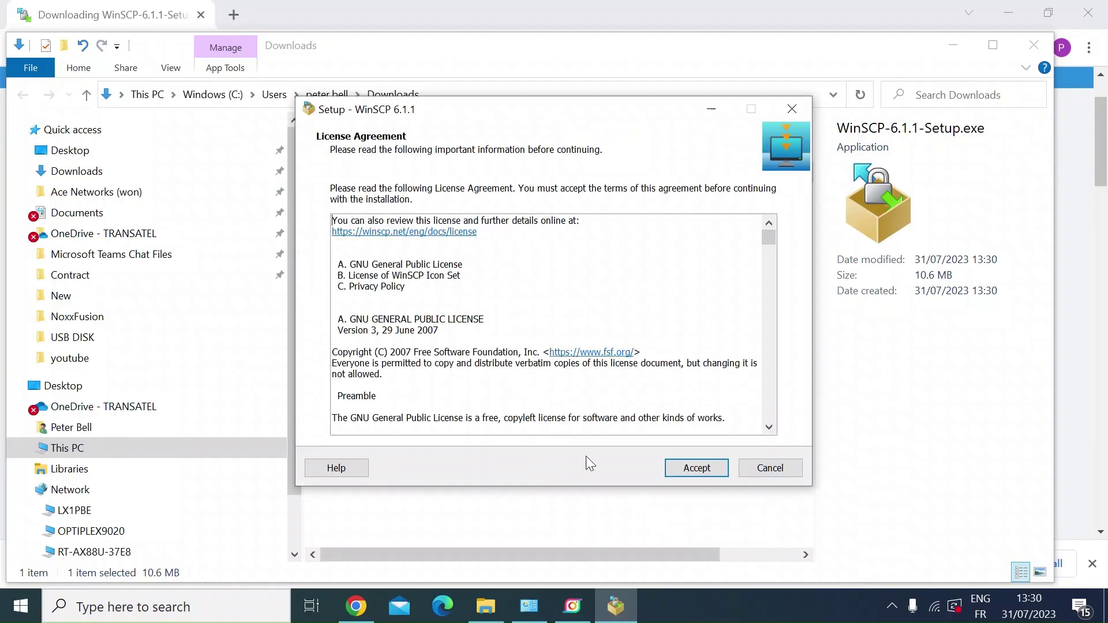
pyautogui.scroll(-7, 638, 387)
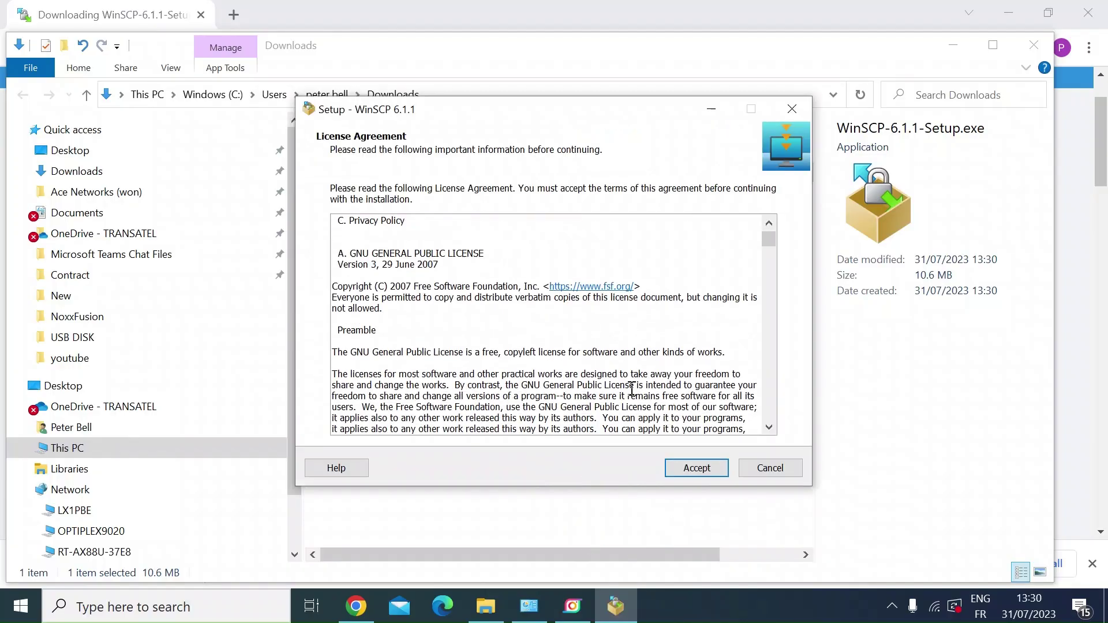
pyautogui.click(700, 467)
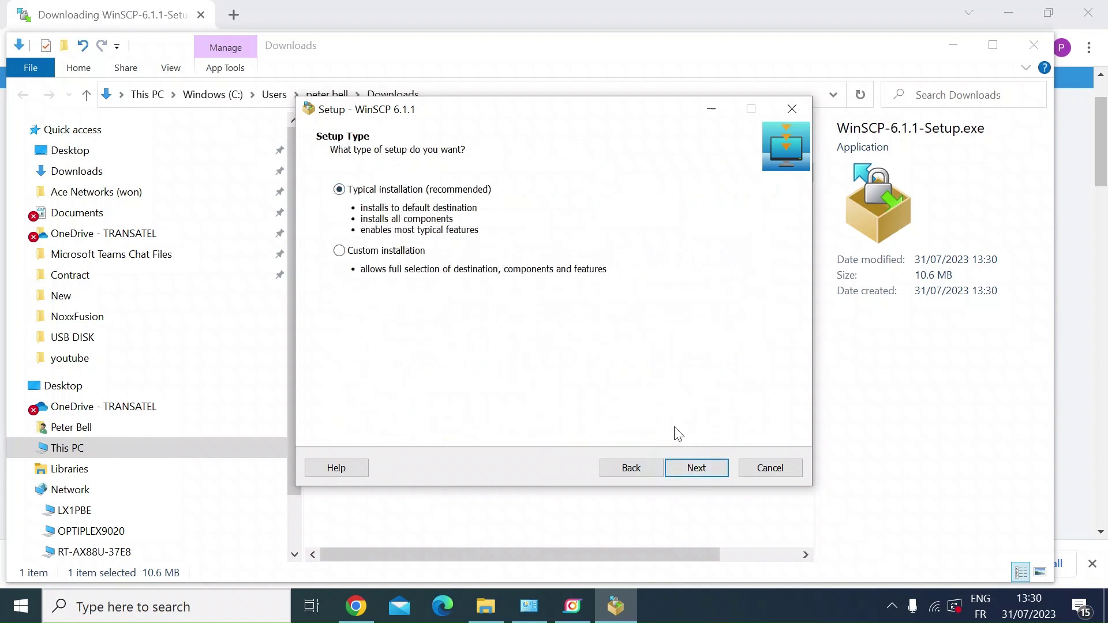
# Install with Typical setup and Commander interface, answering the FileZilla import prompt and skipping Getting started.
pyautogui.click(690, 468)
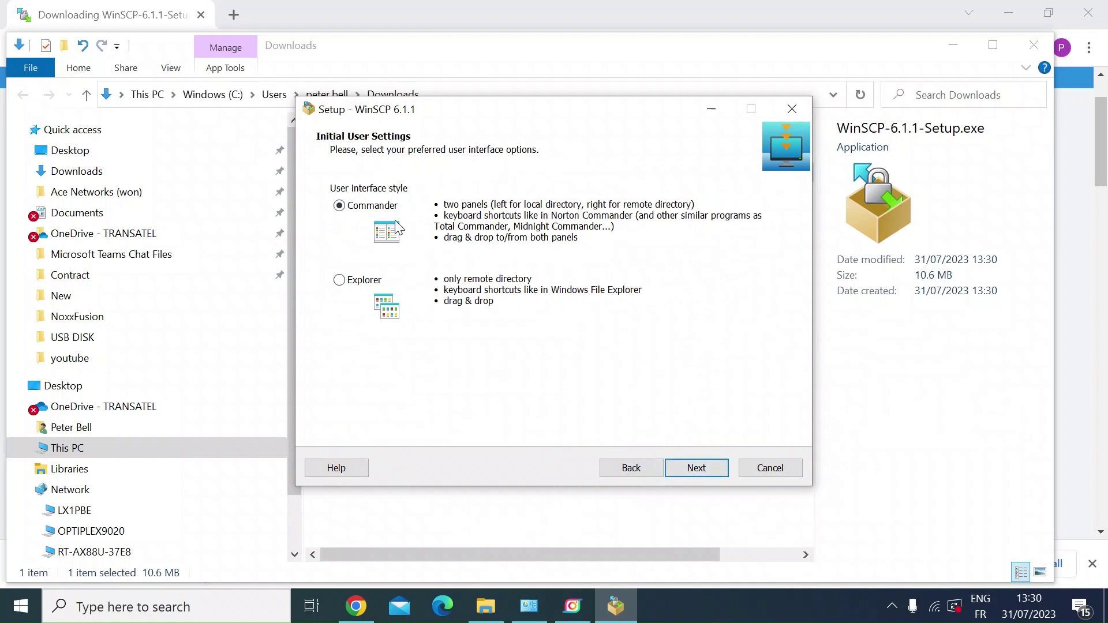
pyautogui.click(701, 471)
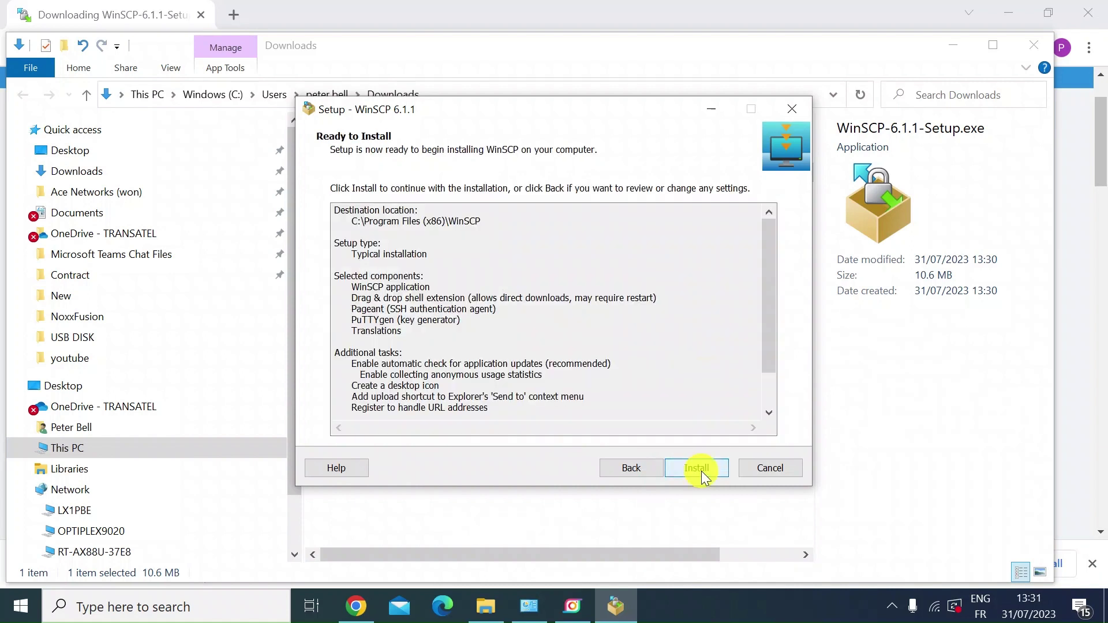
pyautogui.click(701, 471)
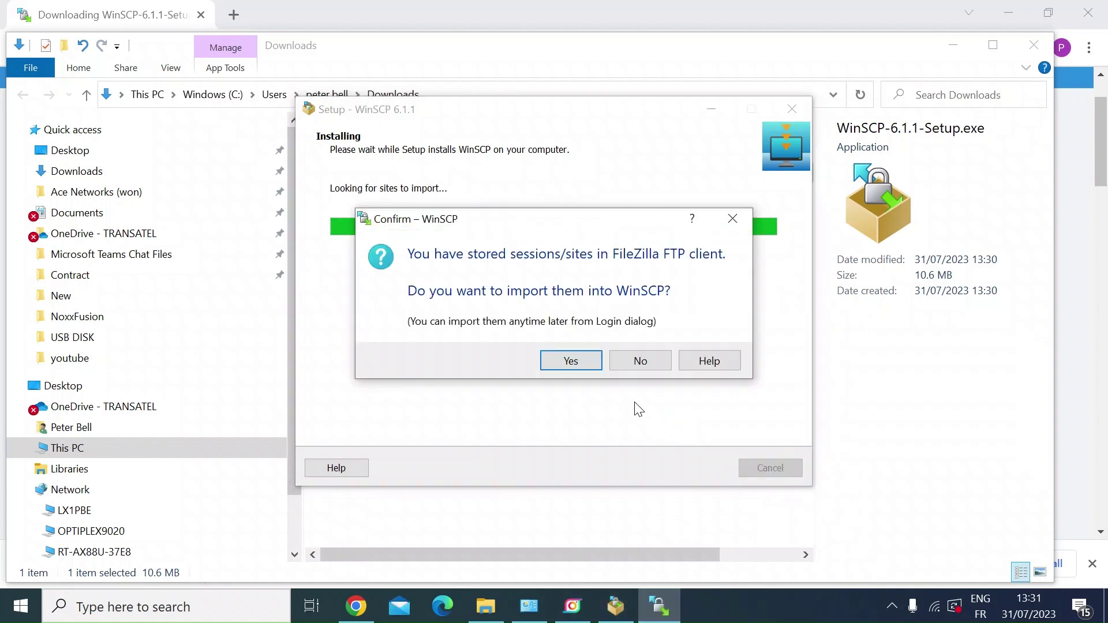
pyautogui.press('Return')
pyautogui.click(490, 273)
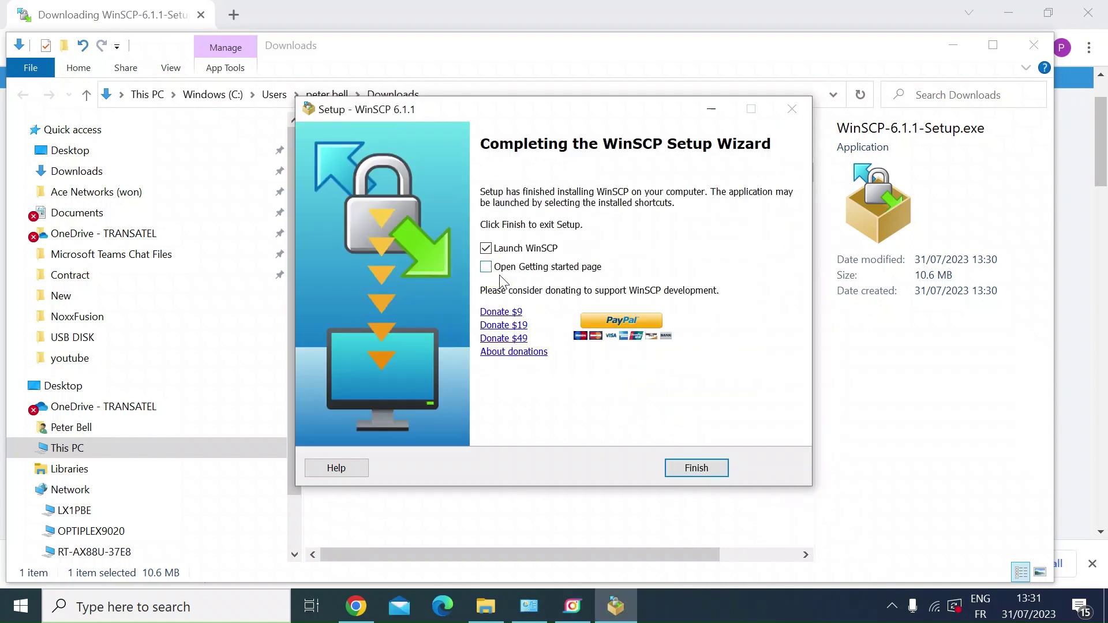
# Finish setup to launch WinSCP and set the new site's file protocol to SCP.
pyautogui.click(704, 472)
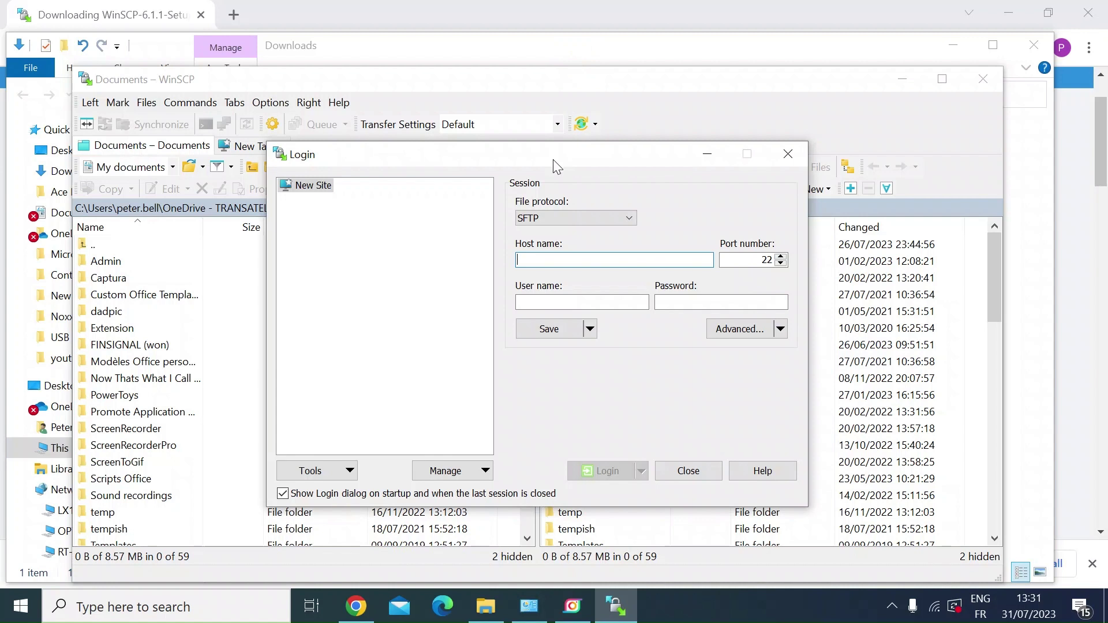
pyautogui.click(631, 217)
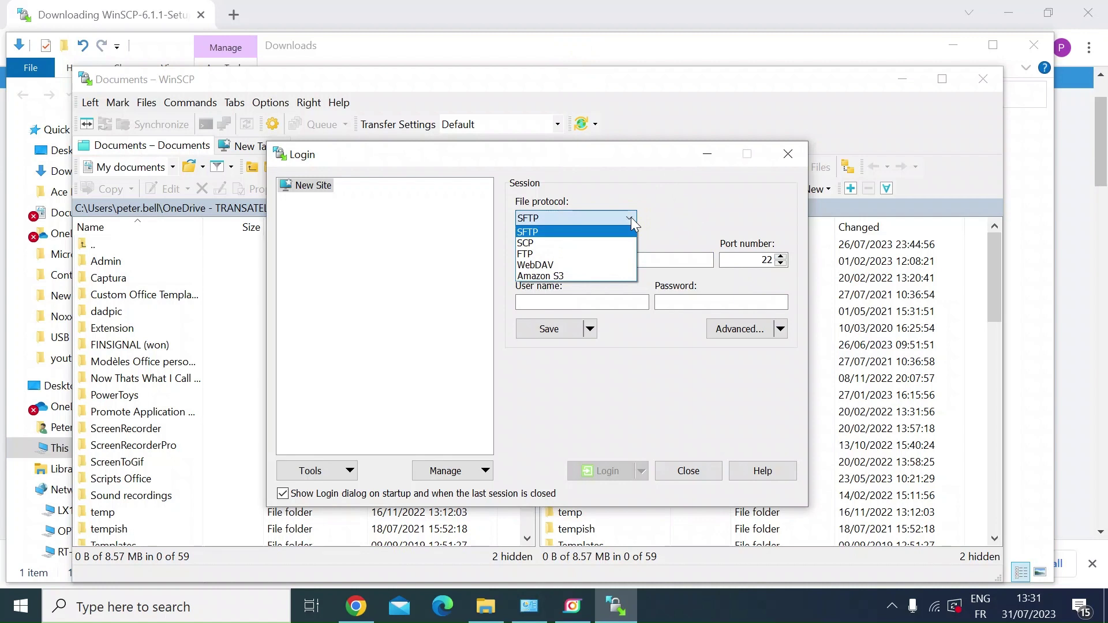
pyautogui.click(542, 246)
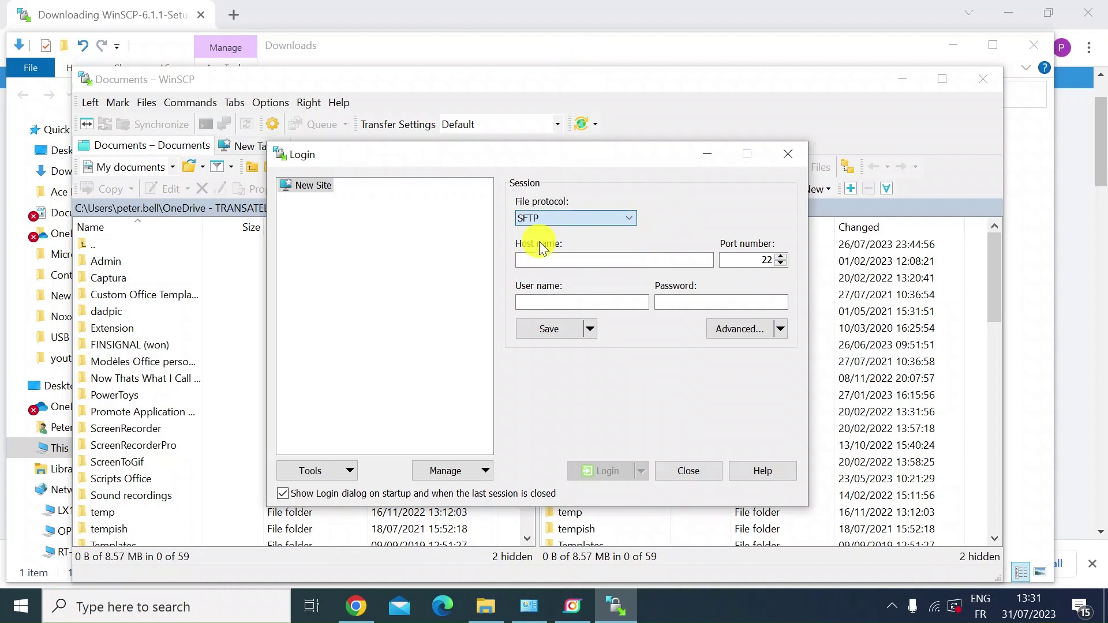
pyautogui.click(543, 258)
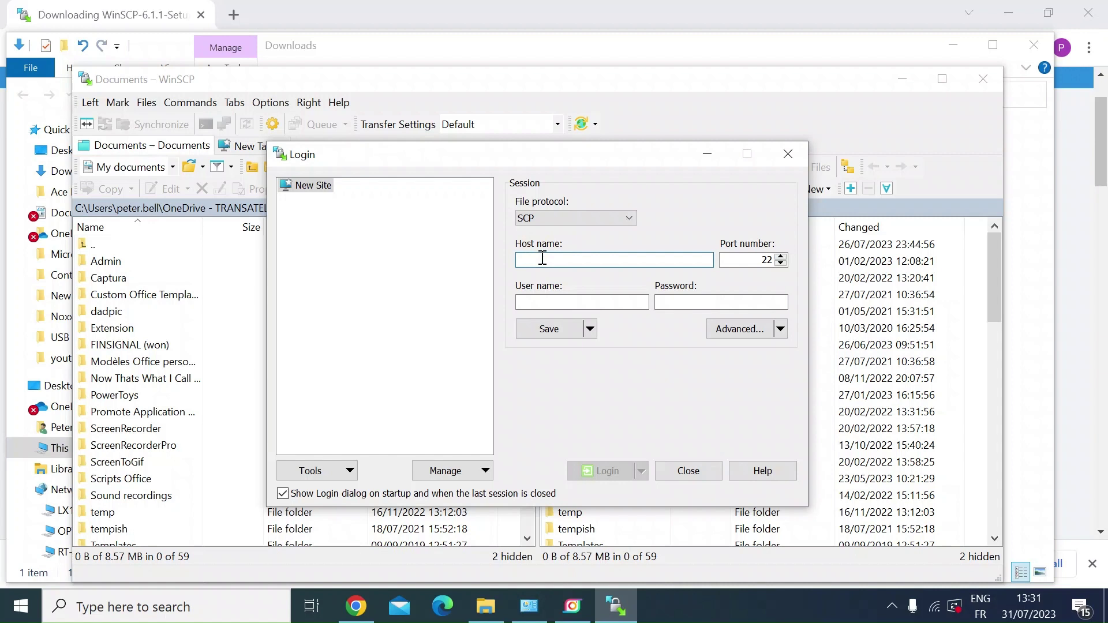
# Enter host name 192.168.1.1, the router's user name, and its password in the login.
pyautogui.write('192.')
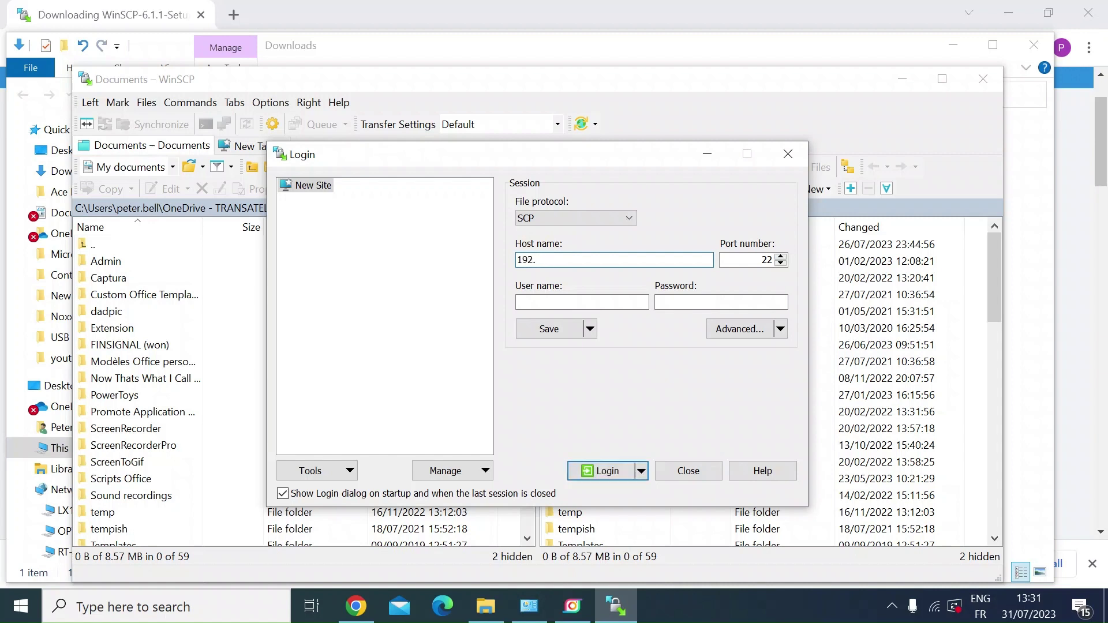
pyautogui.write('168.1.1')
pyautogui.click(541, 301)
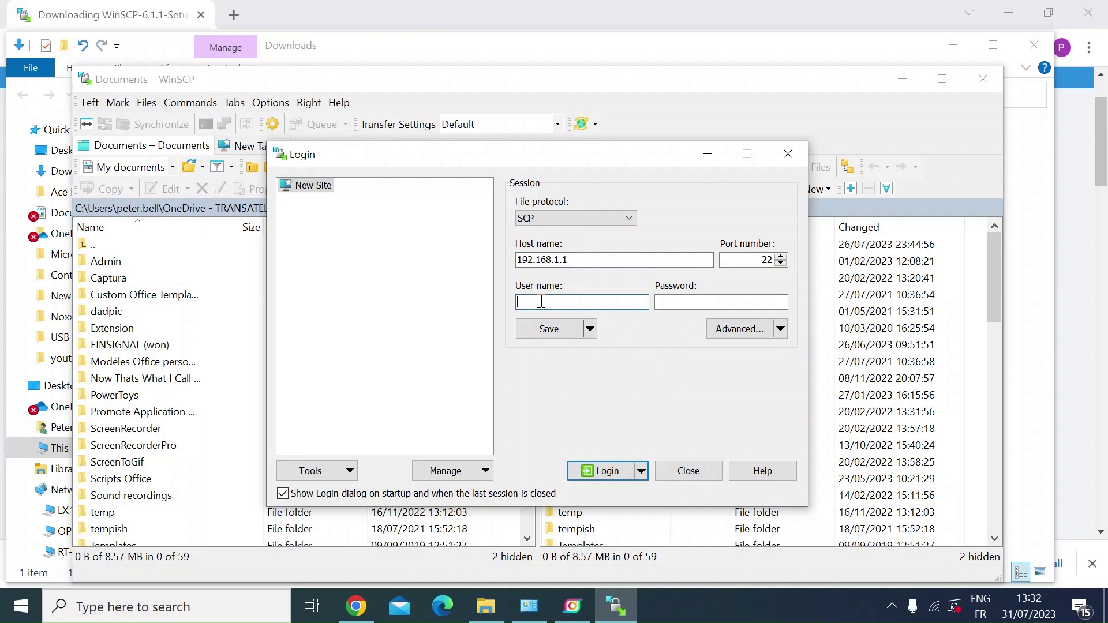
pyautogui.write('admin')
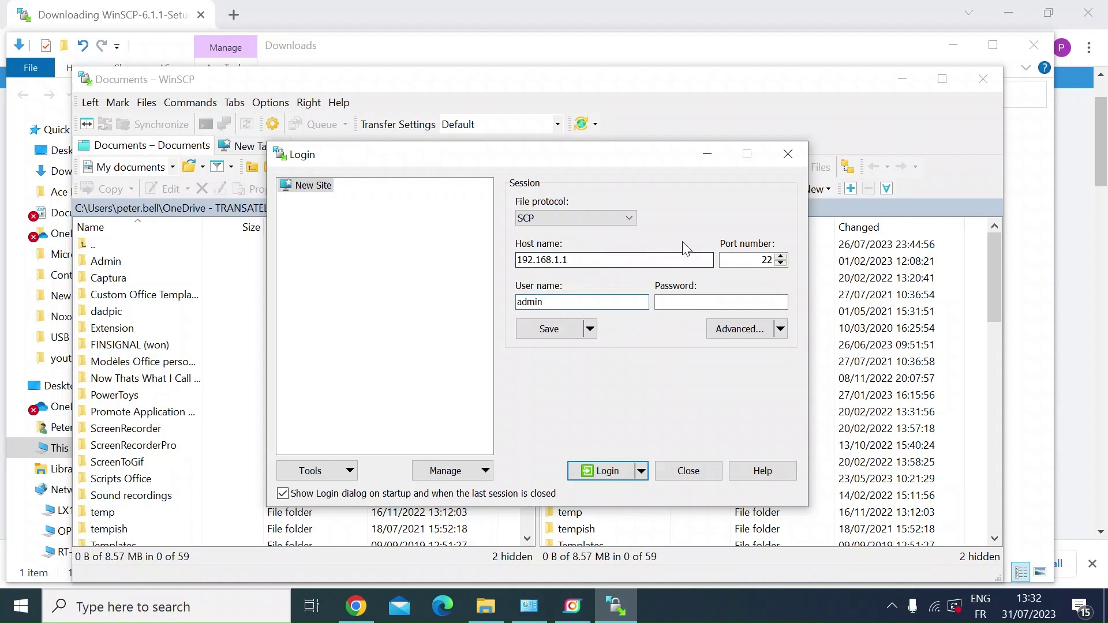
pyautogui.click(680, 301)
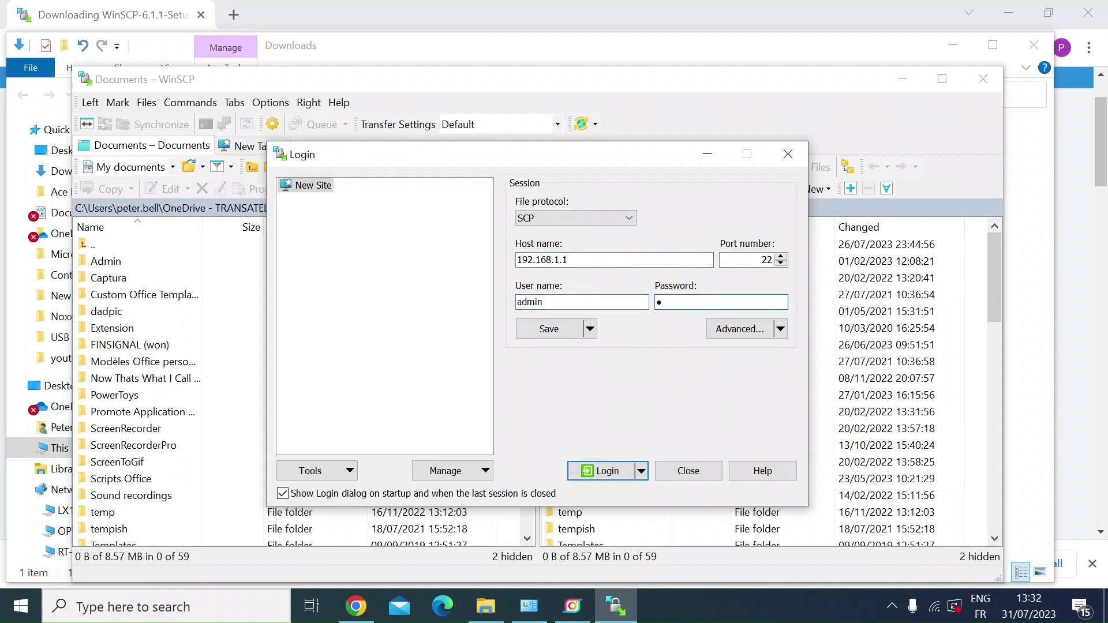
pyautogui.write('••••••••••')
# Log in to 192.168.1.1 and accept the router's host key.
pyautogui.click(602, 470)
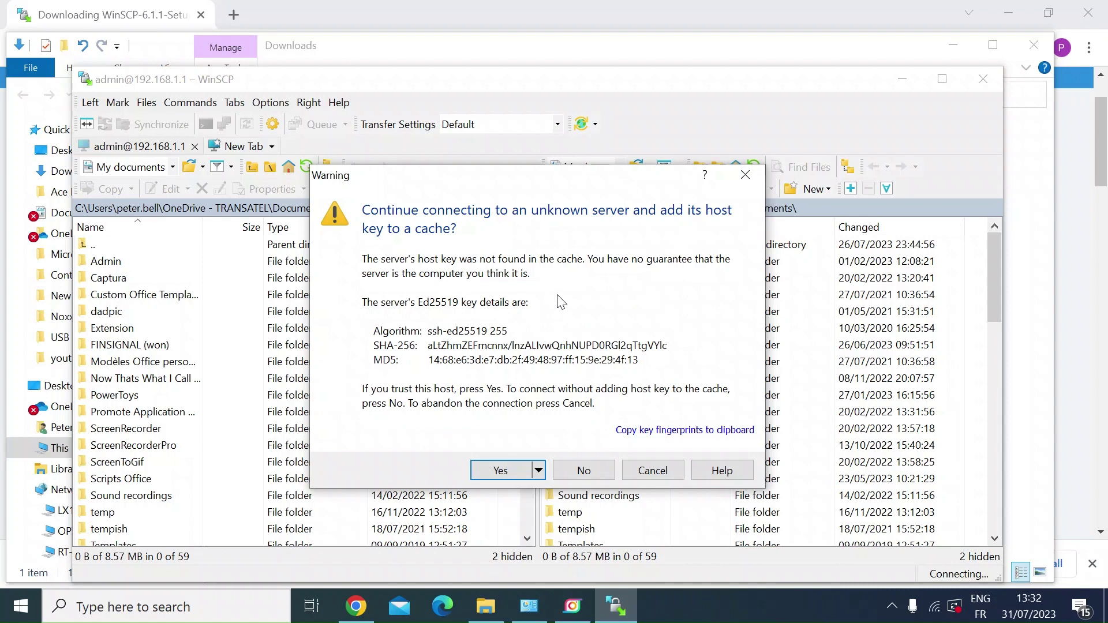
pyautogui.click(520, 470)
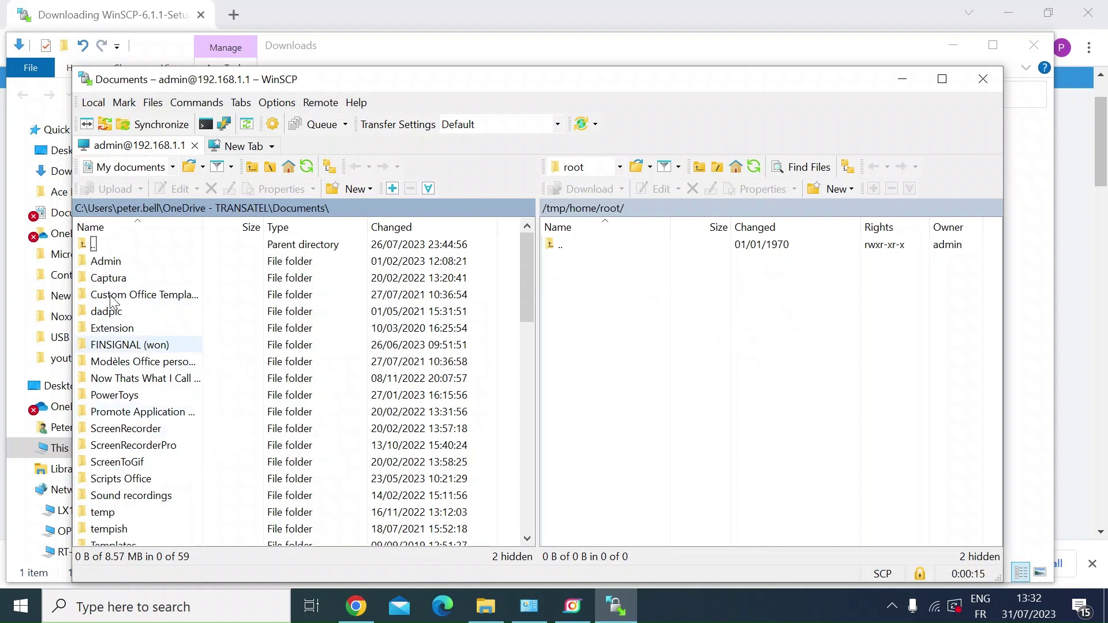
# Move the local panel up from Documents to C:\ and the remote panel up to /tmp/home.
pyautogui.click(83, 248)
pyautogui.doubleClick(83, 248)
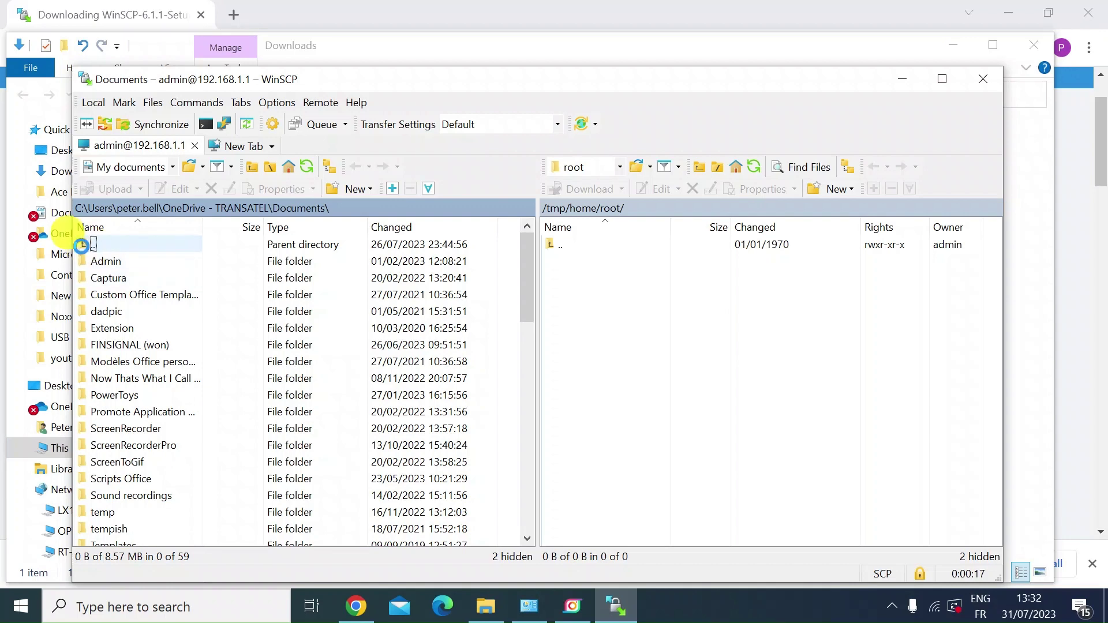
pyautogui.doubleClick(83, 246)
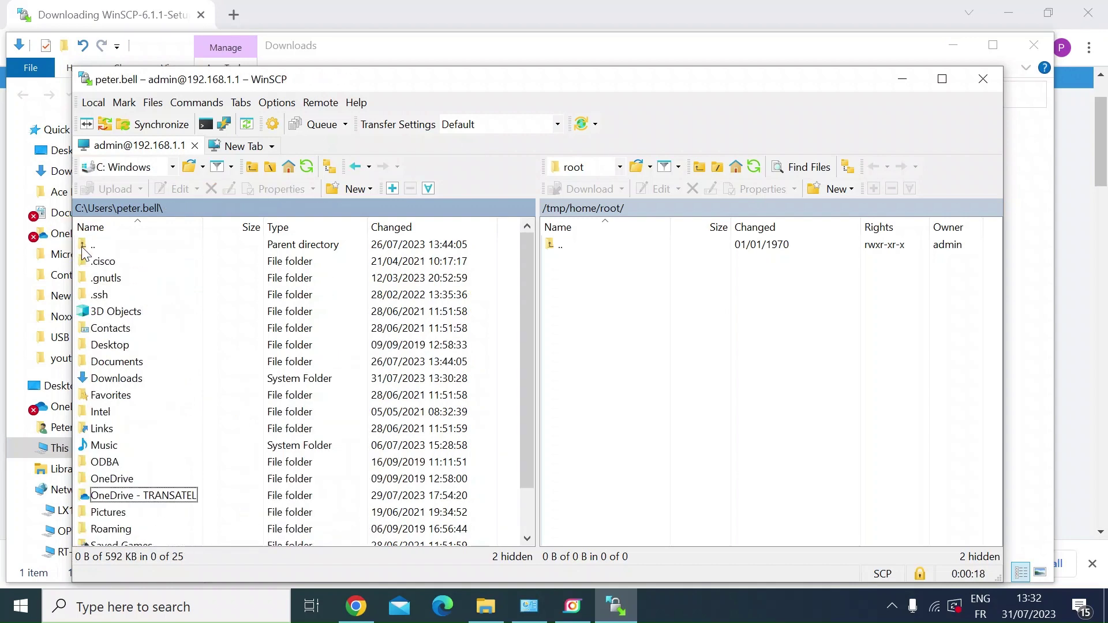
pyautogui.doubleClick(83, 247)
pyautogui.doubleClick(83, 248)
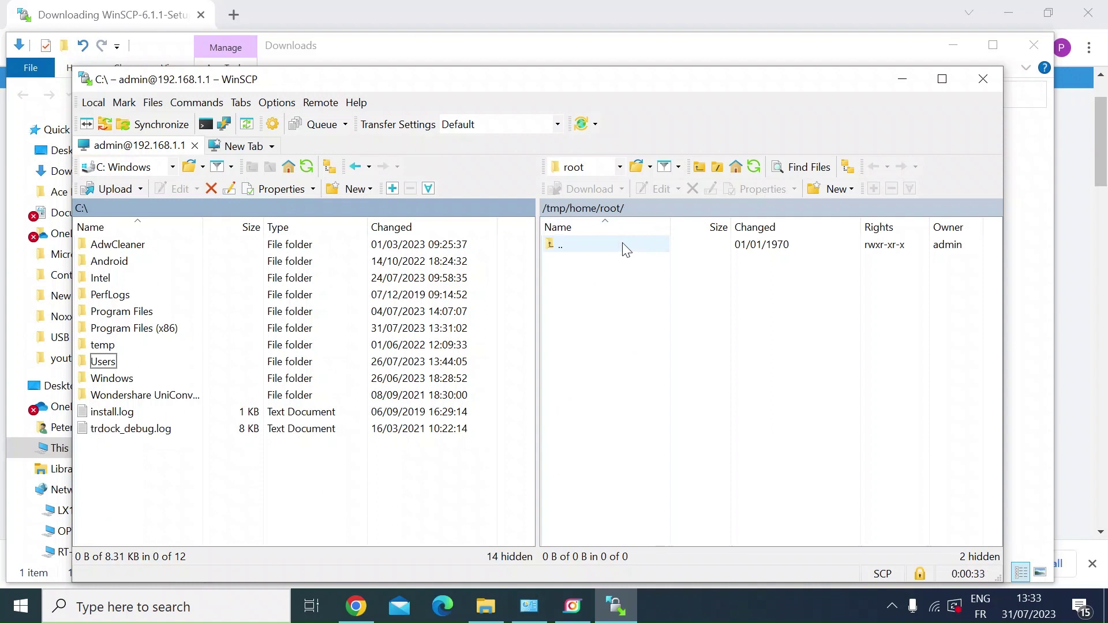
pyautogui.doubleClick(601, 245)
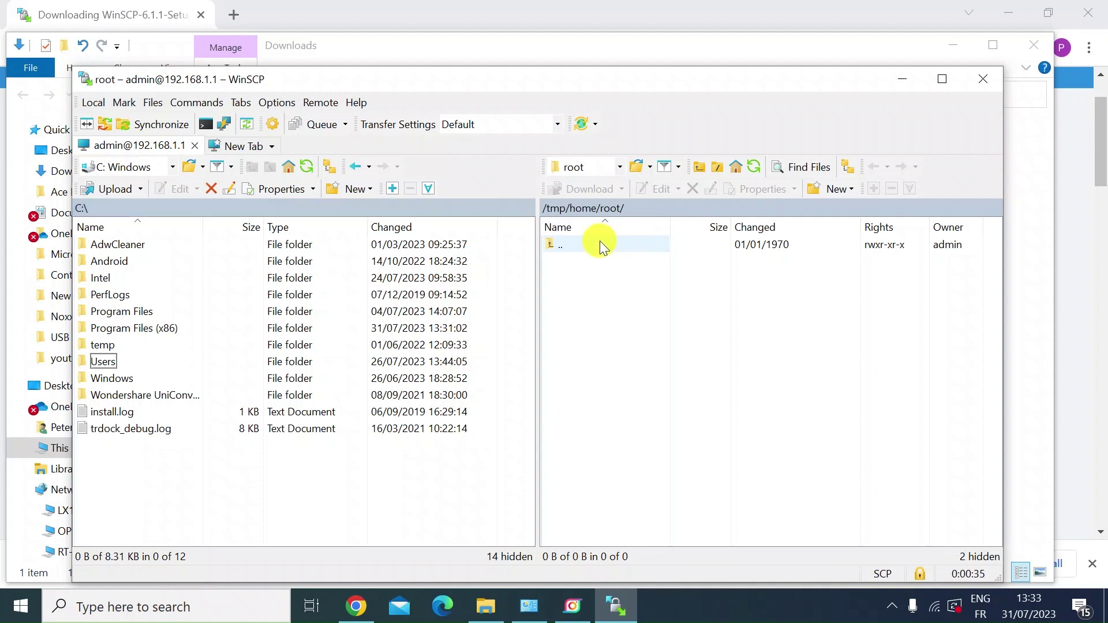
# Navigate the remote panel up through /tmp to the root, then into /jffs/scripts.
pyautogui.click(563, 247)
pyautogui.doubleClick(563, 248)
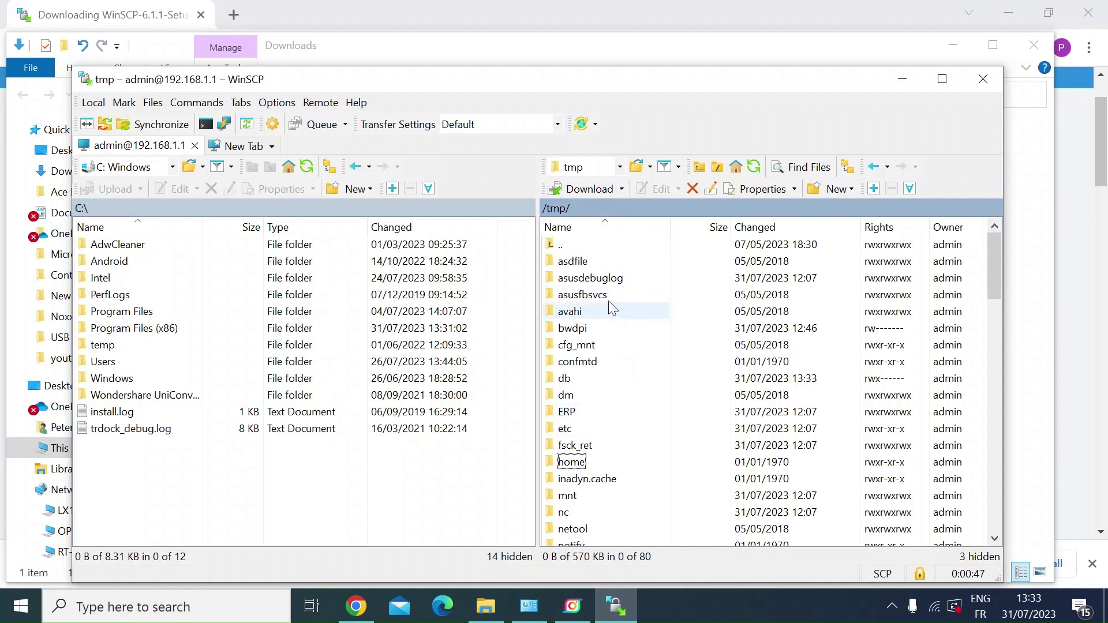
pyautogui.doubleClick(563, 245)
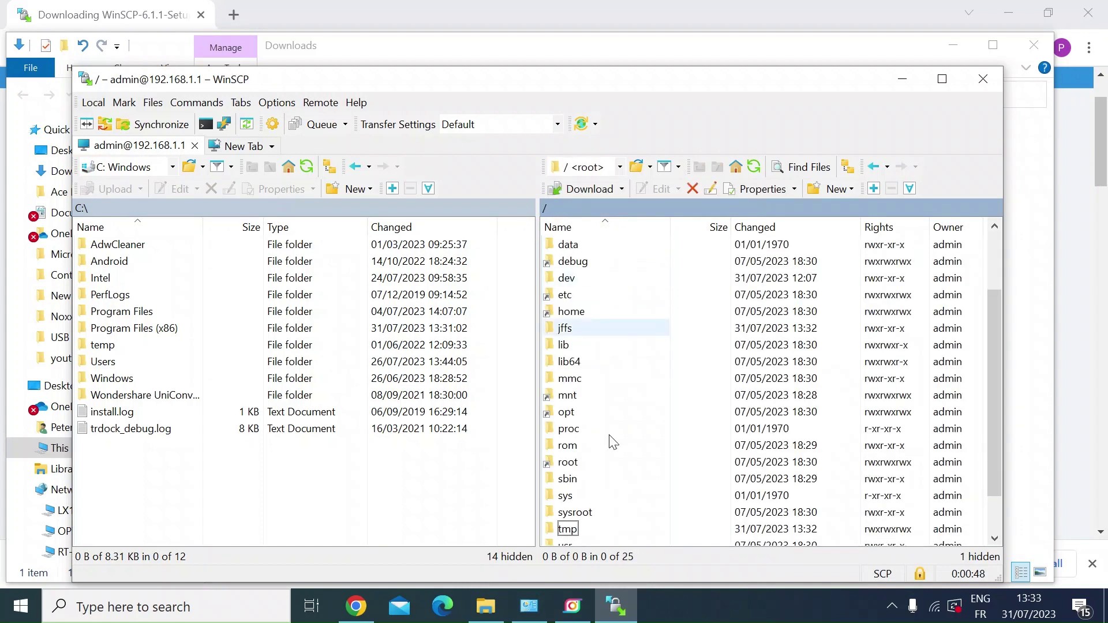
pyautogui.scroll(-1, 606, 447)
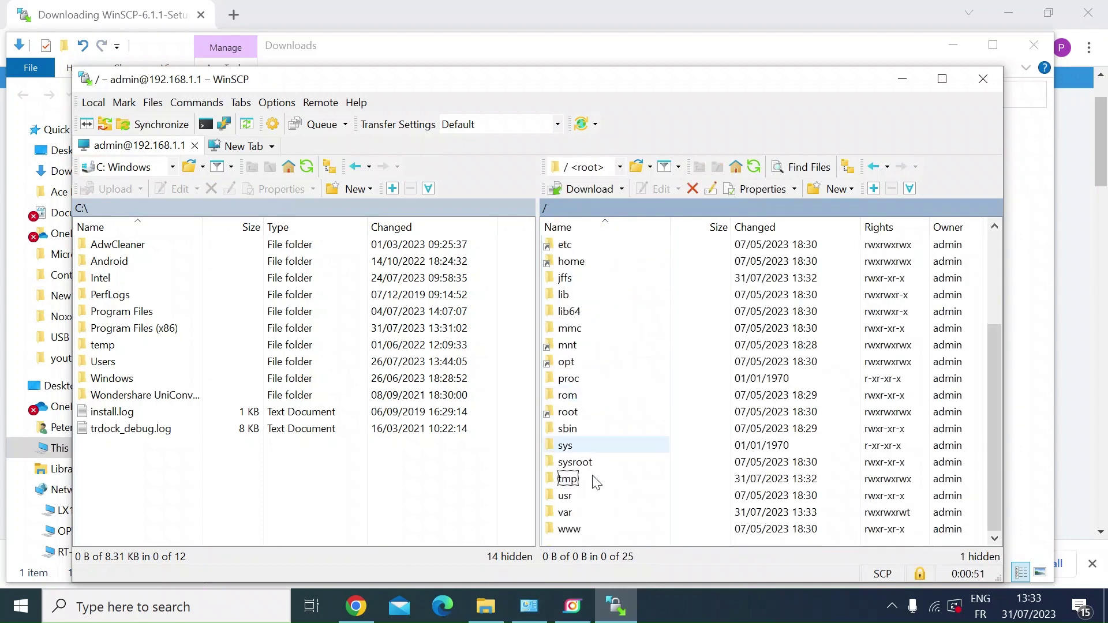
pyautogui.scroll(3, 610, 367)
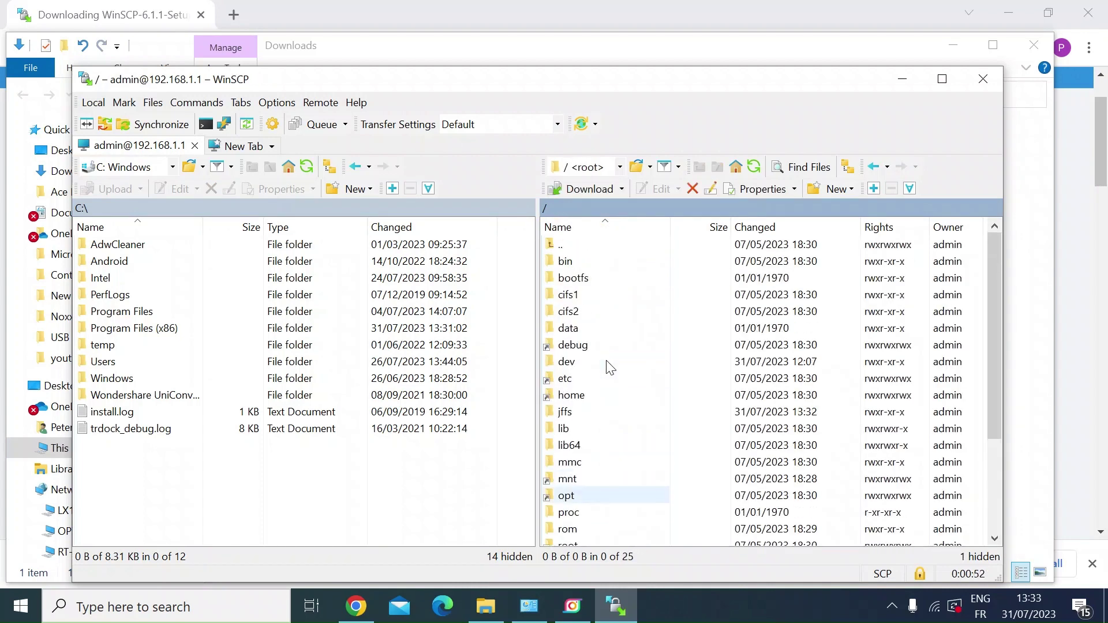
pyautogui.doubleClick(574, 412)
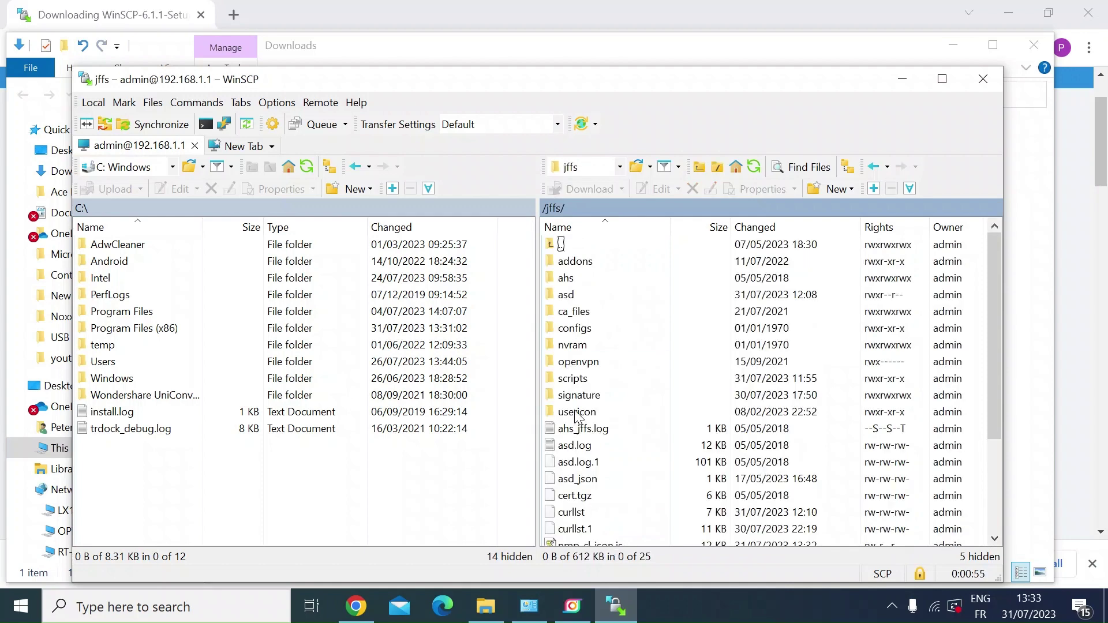
pyautogui.doubleClick(591, 380)
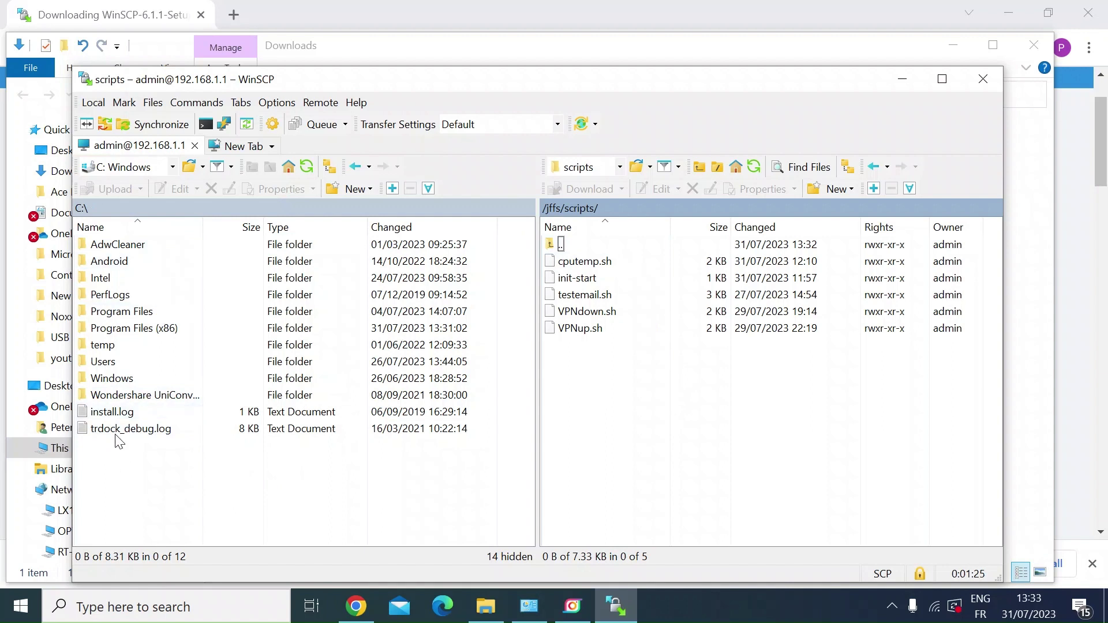
# Upload C:\install.log to /jffs/scripts/ on the router.
pyautogui.click(111, 417)
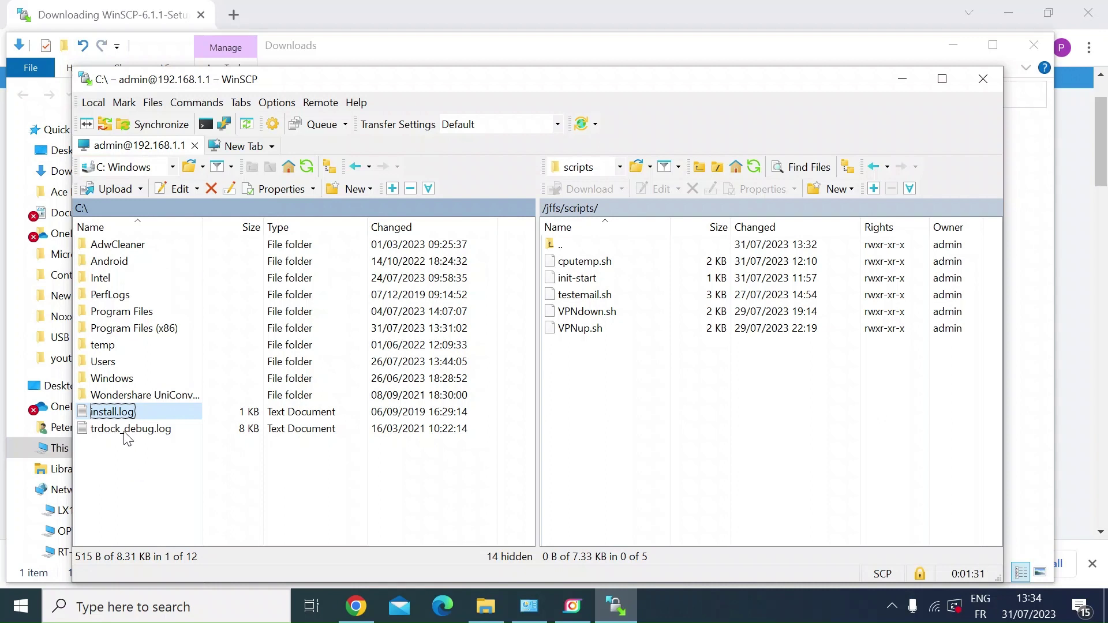
pyautogui.rightClick(114, 412)
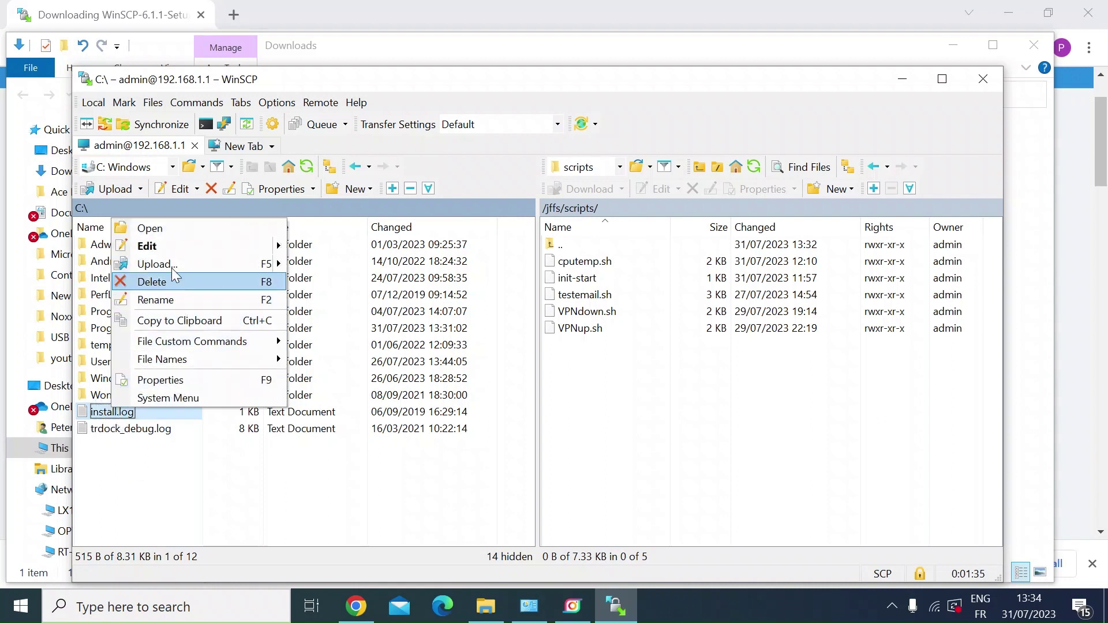
pyautogui.moveTo(172, 261)
pyautogui.click(330, 264)
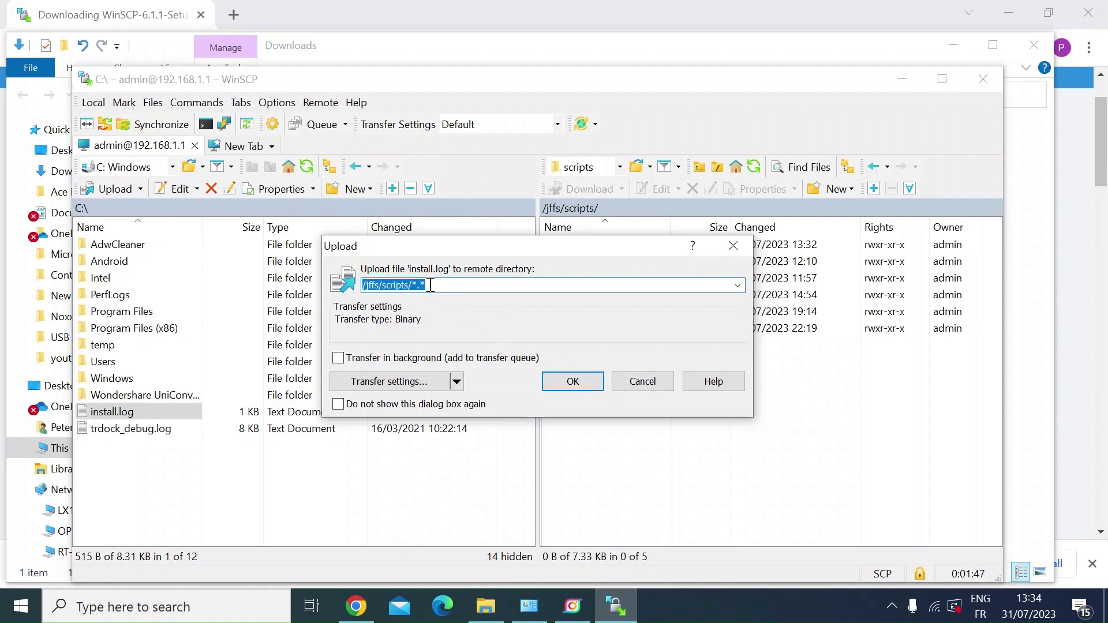
pyautogui.click(559, 384)
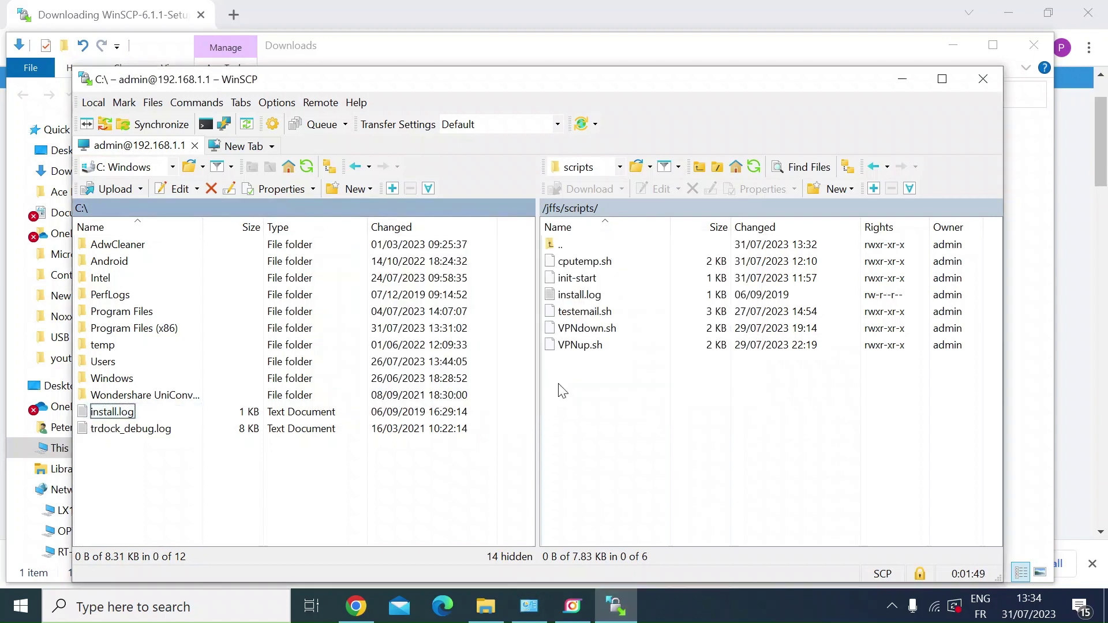
# Delete install.log from the router's /jffs/scripts and reposition the WinSCP window.
pyautogui.click(586, 299)
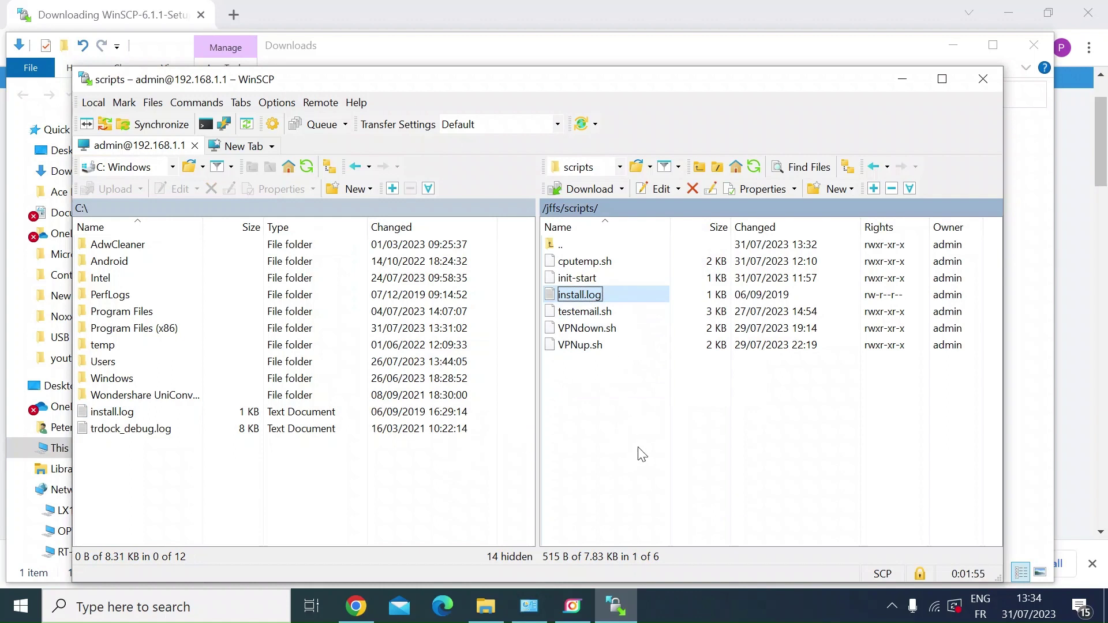
pyautogui.click(693, 189)
pyautogui.click(547, 363)
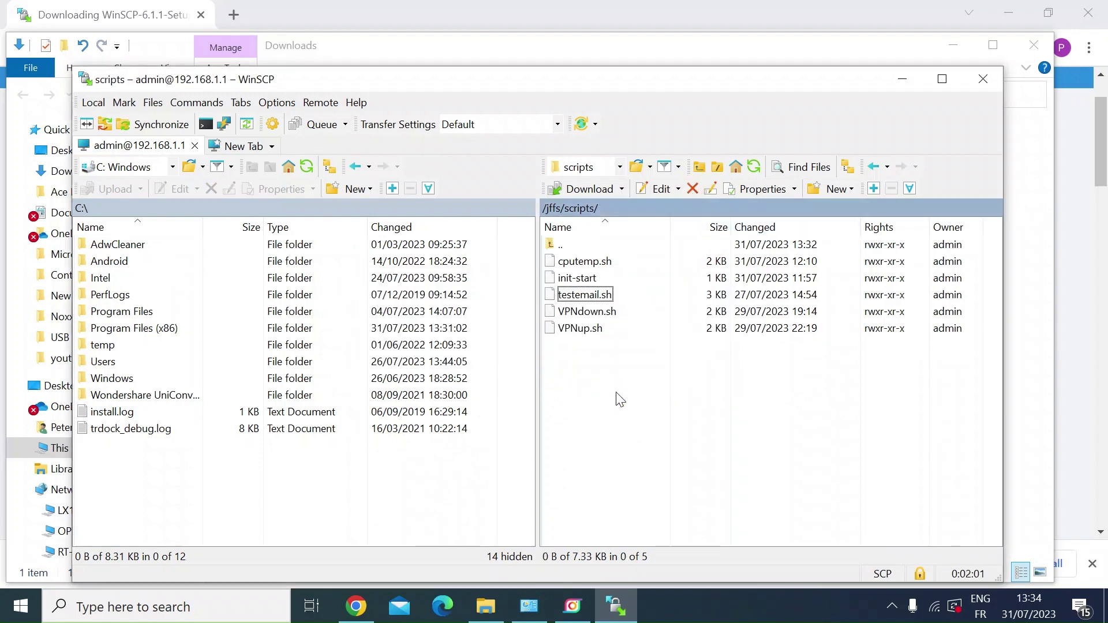
pyautogui.moveTo(515, 86); pyautogui.dragTo(536, 41)
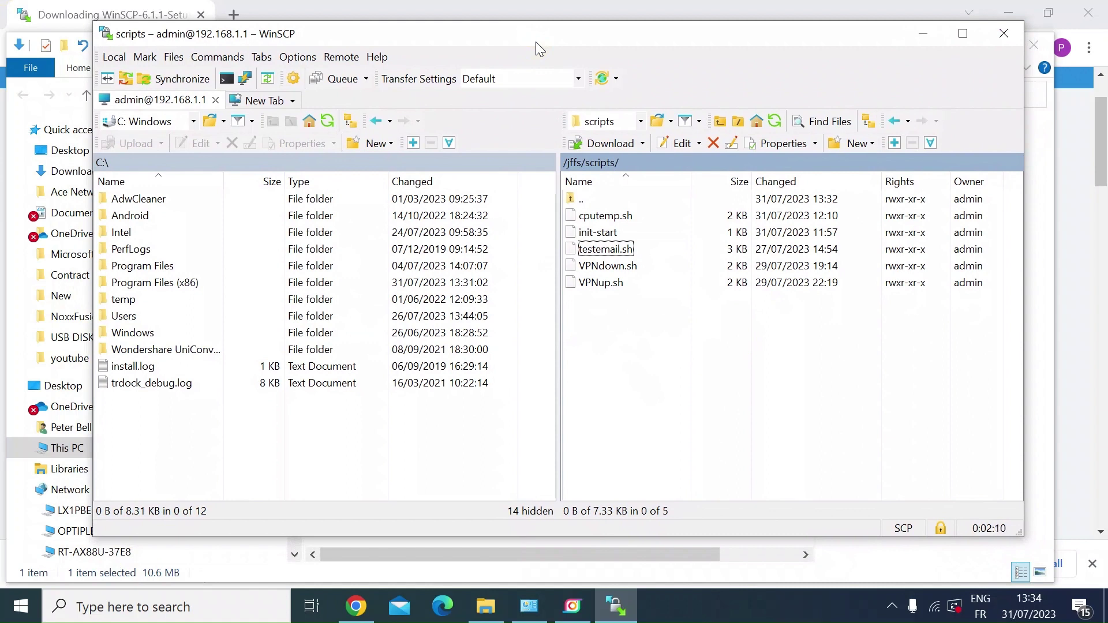
pyautogui.moveTo(536, 44); pyautogui.dragTo(547, 76)
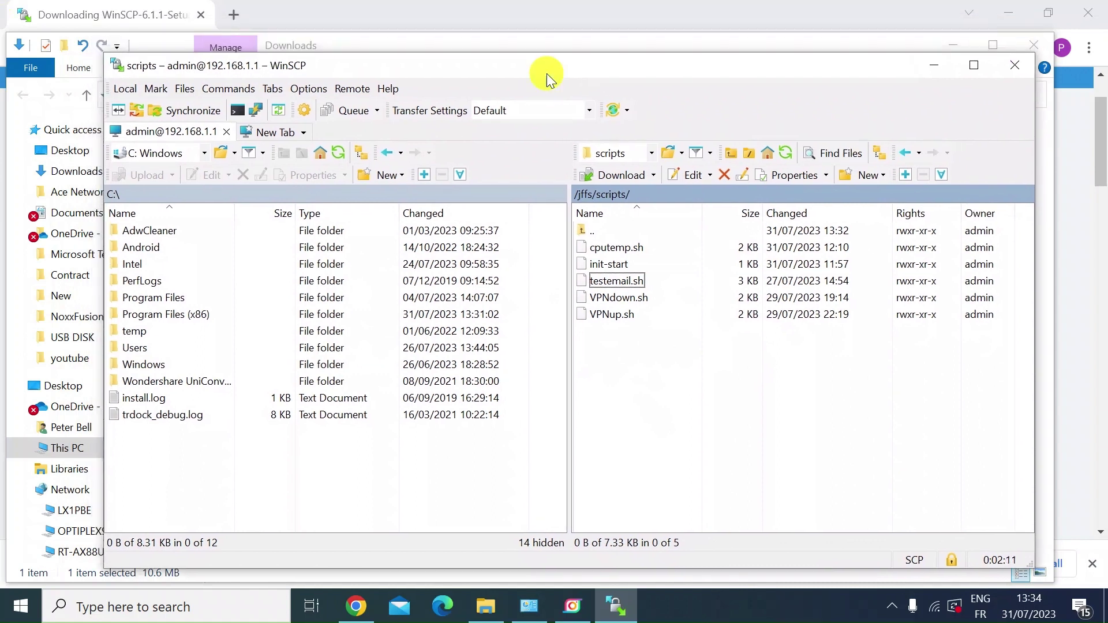
# Open the WinSCP console and run ls in /jffs/scripts, then move the console window left.
pyautogui.click(238, 111)
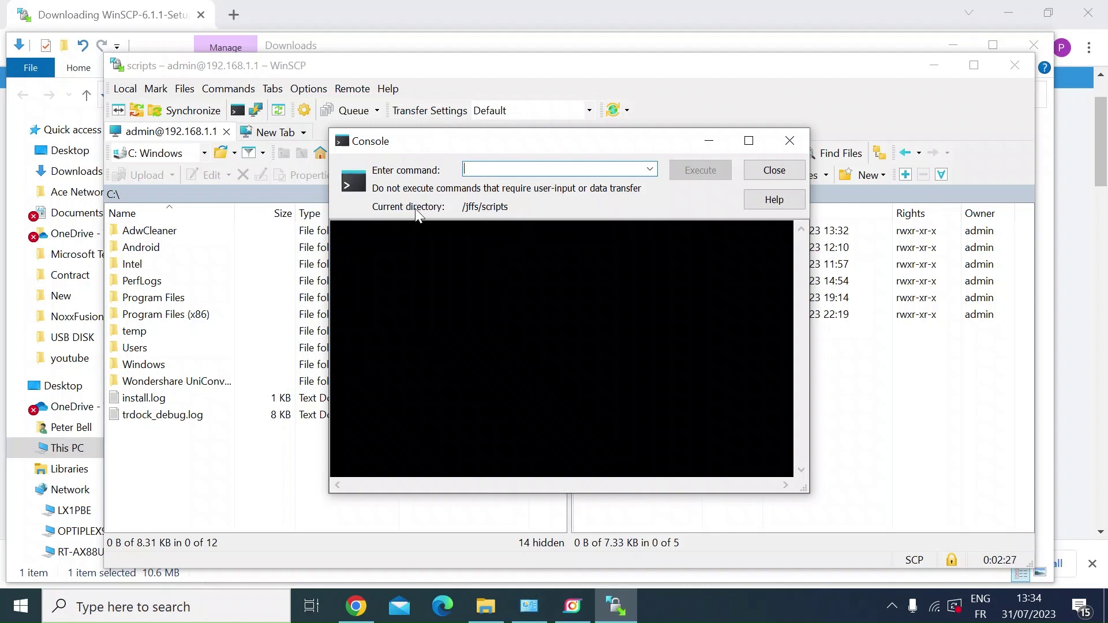
pyautogui.click(458, 209)
pyautogui.click(498, 168)
pyautogui.write('ls')
pyautogui.click(716, 173)
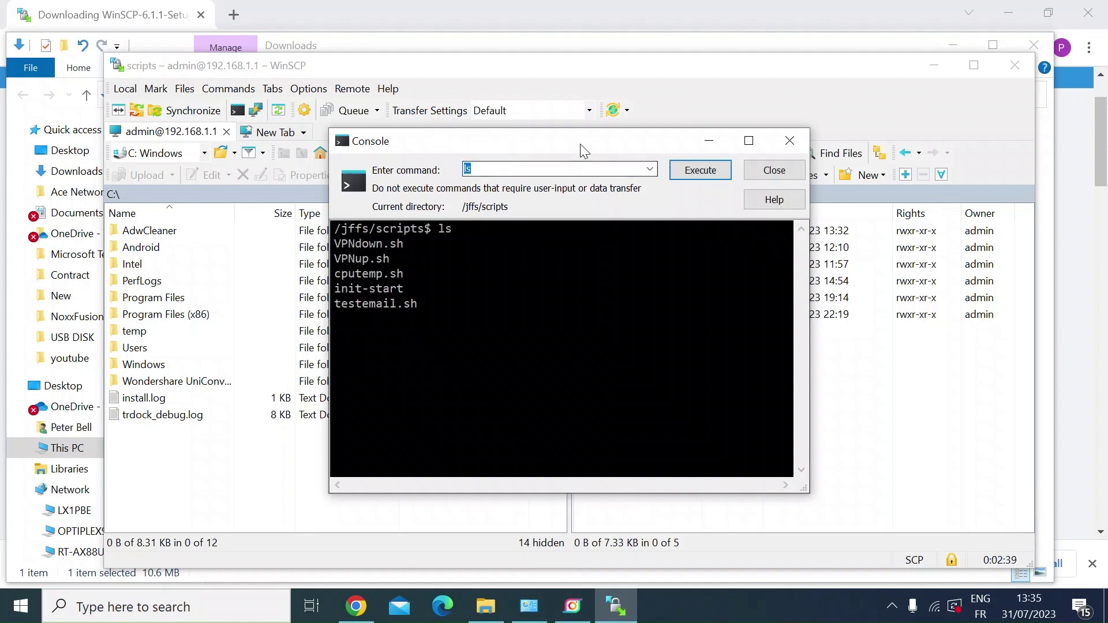
pyautogui.moveTo(575, 143); pyautogui.dragTo(311, 103)
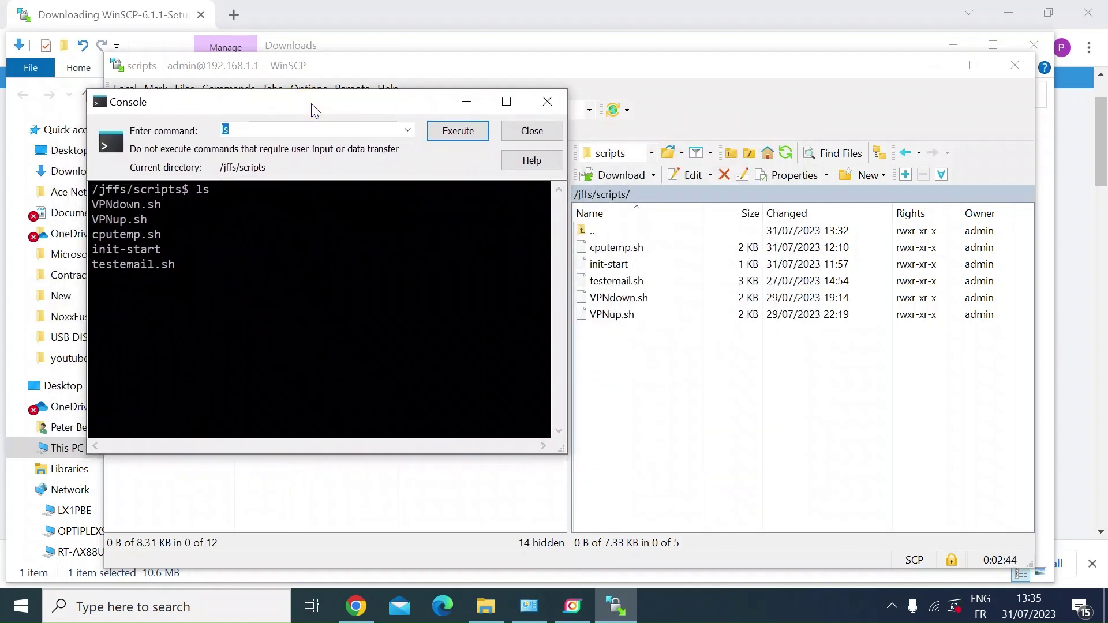
# Replace ls with cru l in the Console, run it, and shift the console window aside.
pyautogui.click(287, 129)
pyautogui.press('BackSpace')
pyautogui.press('BackSpace')
pyautogui.write('cru l')
pyautogui.press('Return')
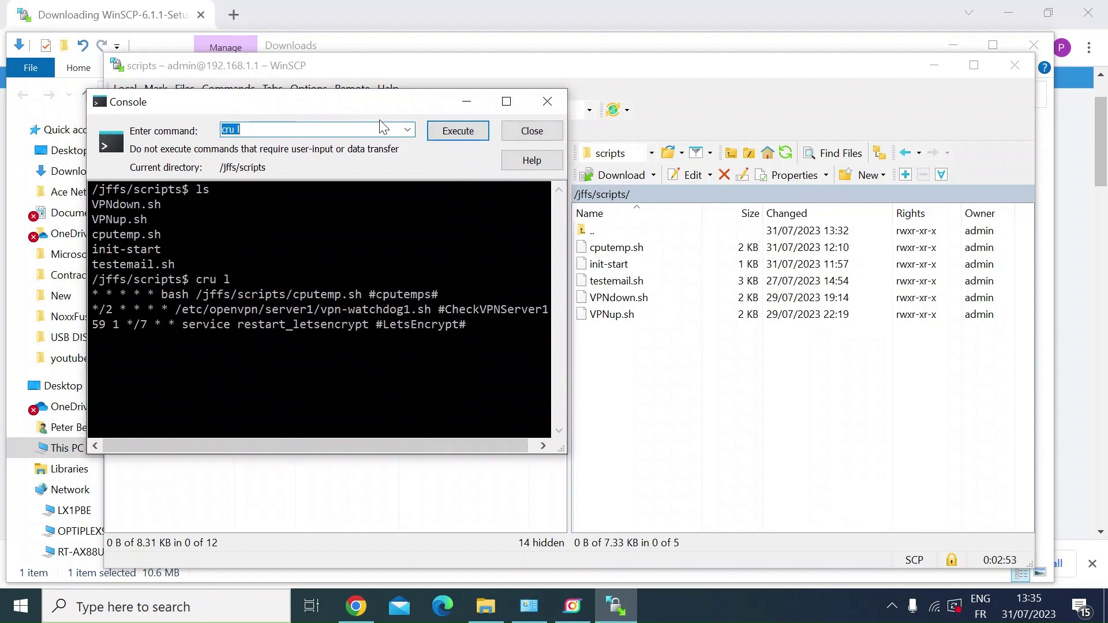
pyautogui.moveTo(372, 104); pyautogui.dragTo(766, 107)
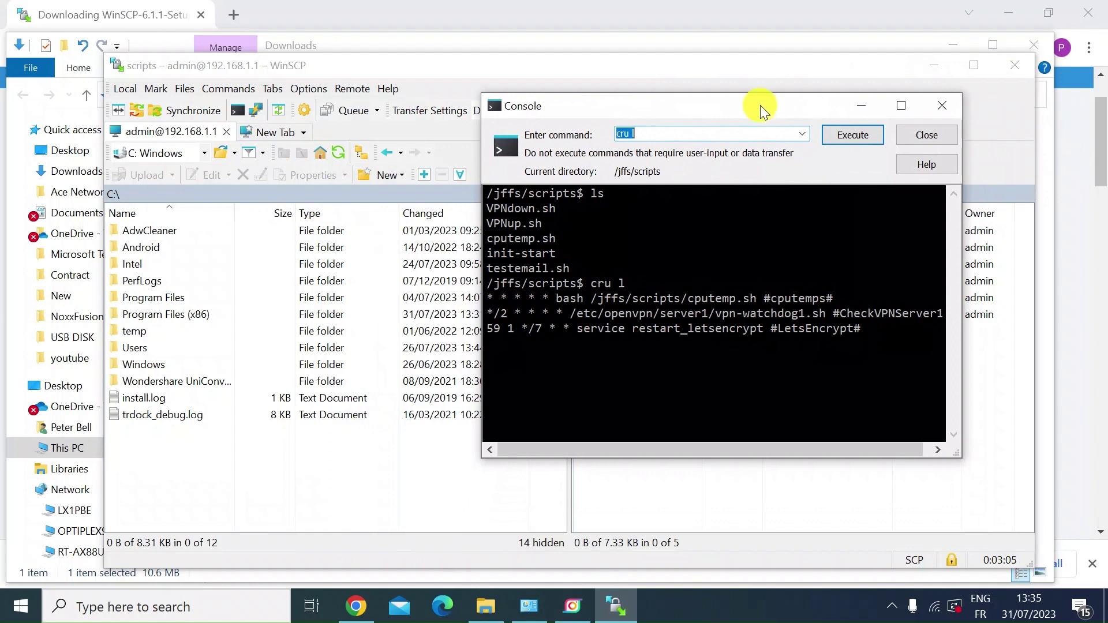
pyautogui.moveTo(760, 105); pyautogui.dragTo(683, 109)
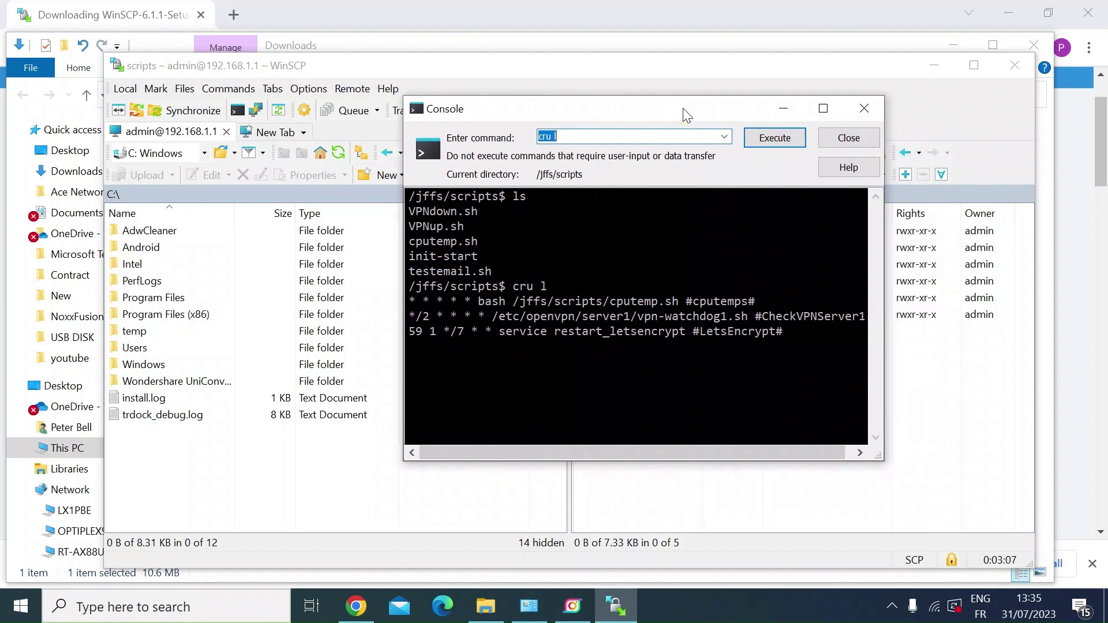